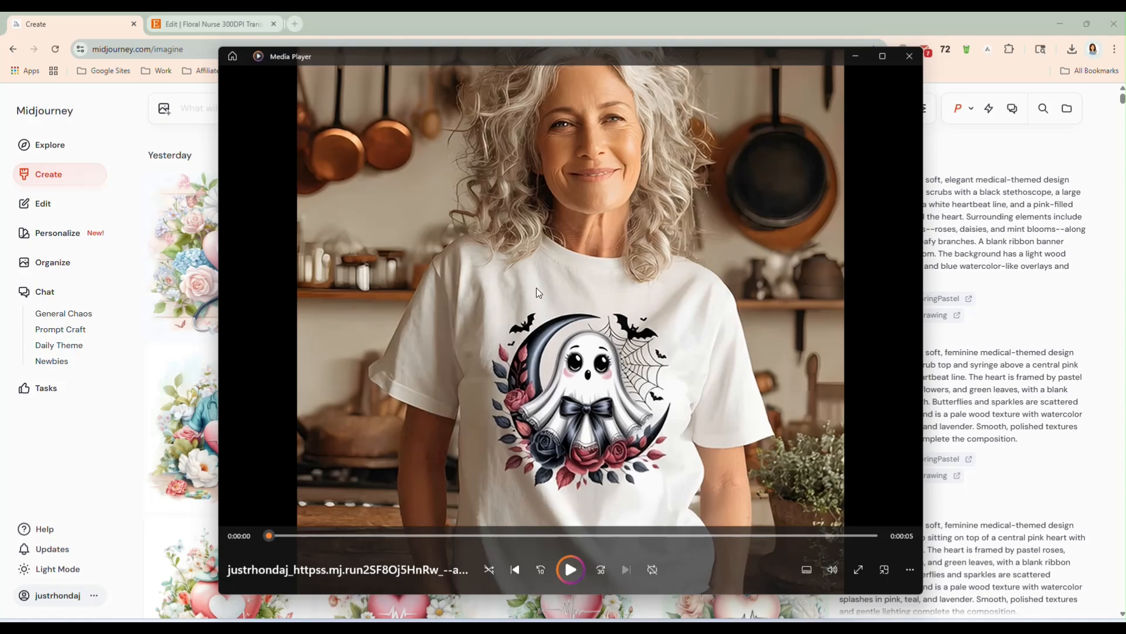
Step: Play the video of the woman wearing the ghost T-shirt and close the player
{"action": "left_click", "coordinate": [571, 570]}
{"action": "left_click", "coordinate": [903, 59]}
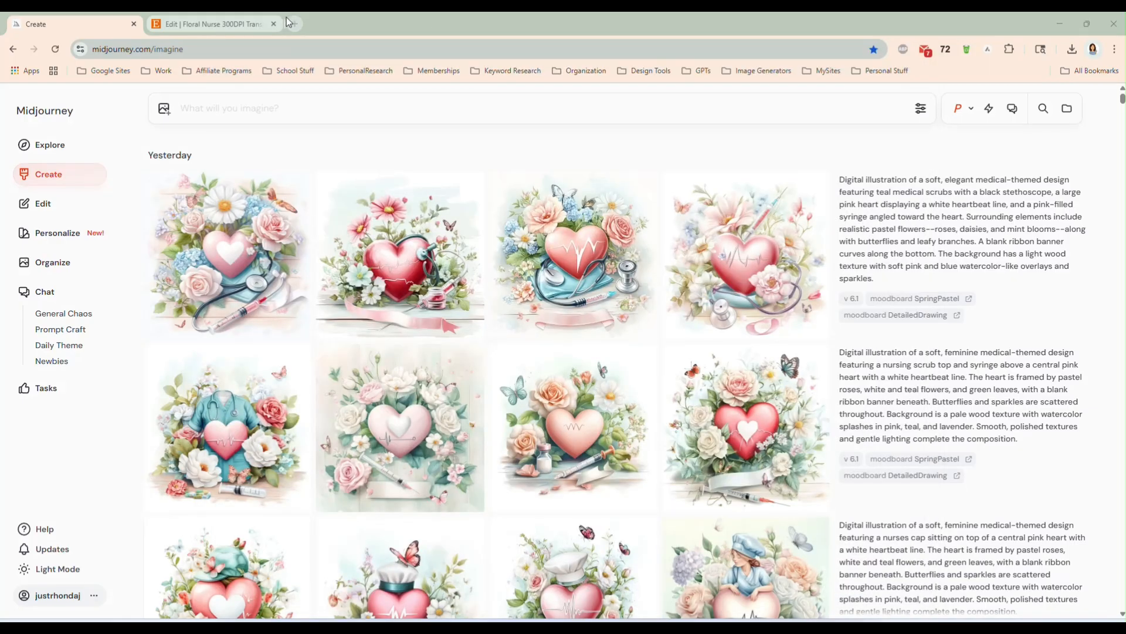
Step: Switch to the Etsy listing editor and look through all photos in the Floral Nurse listing preview
{"action": "left_click", "coordinate": [223, 24]}
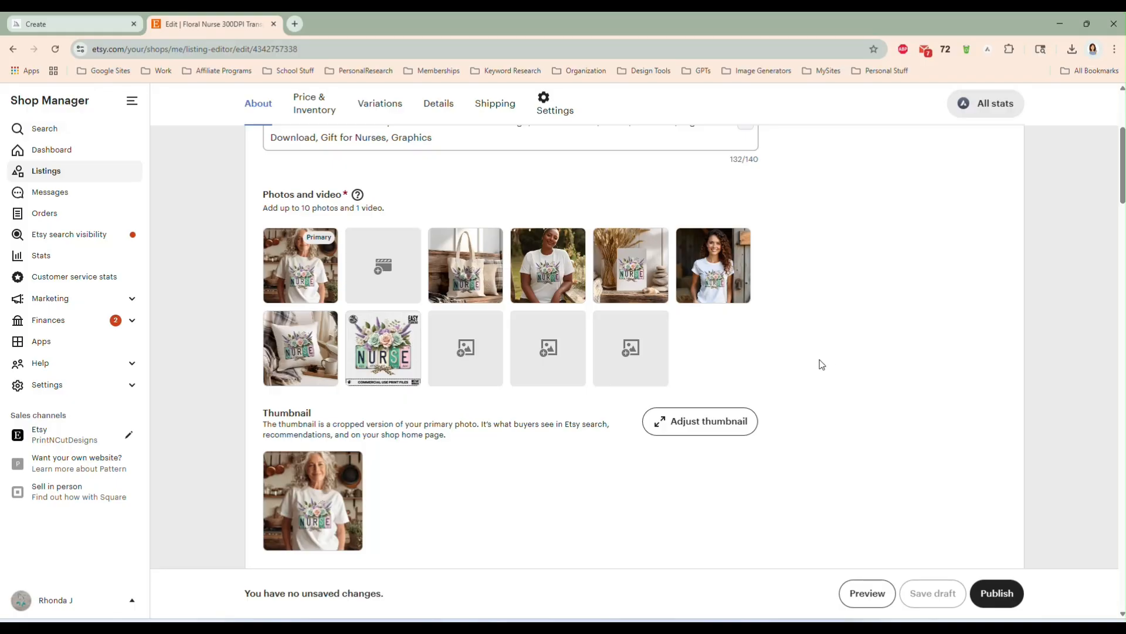
{"action": "left_click", "coordinate": [867, 593]}
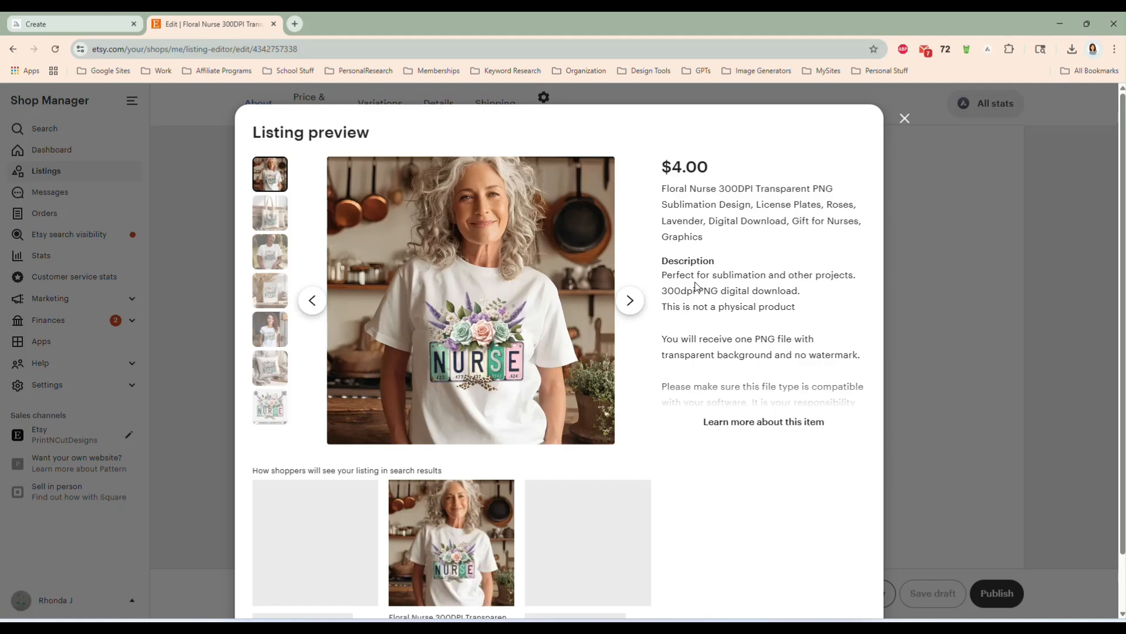
{"action": "left_click", "coordinate": [631, 302]}
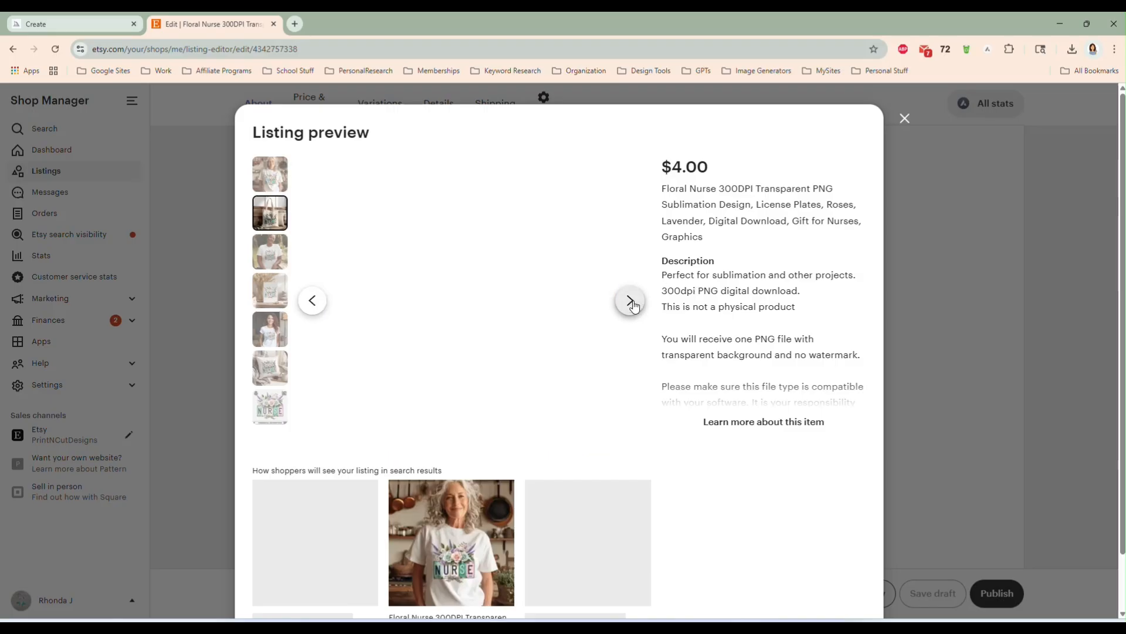
{"action": "left_click", "coordinate": [632, 302]}
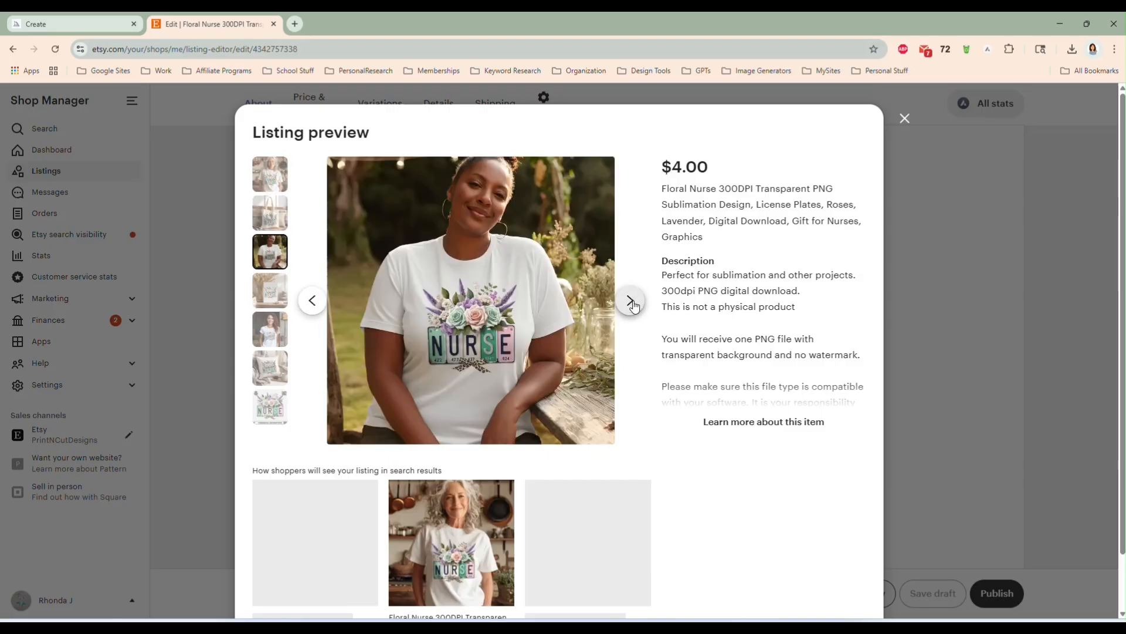
{"action": "left_click", "coordinate": [632, 302]}
{"action": "left_click", "coordinate": [631, 302]}
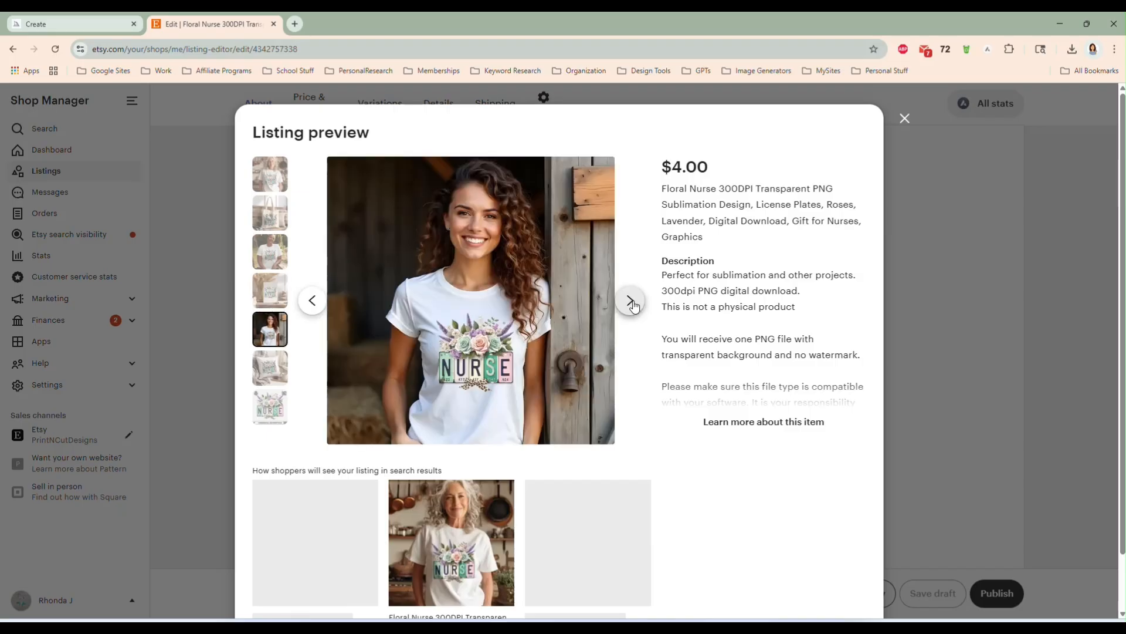
{"action": "left_click", "coordinate": [632, 302]}
{"action": "left_click", "coordinate": [632, 302]}
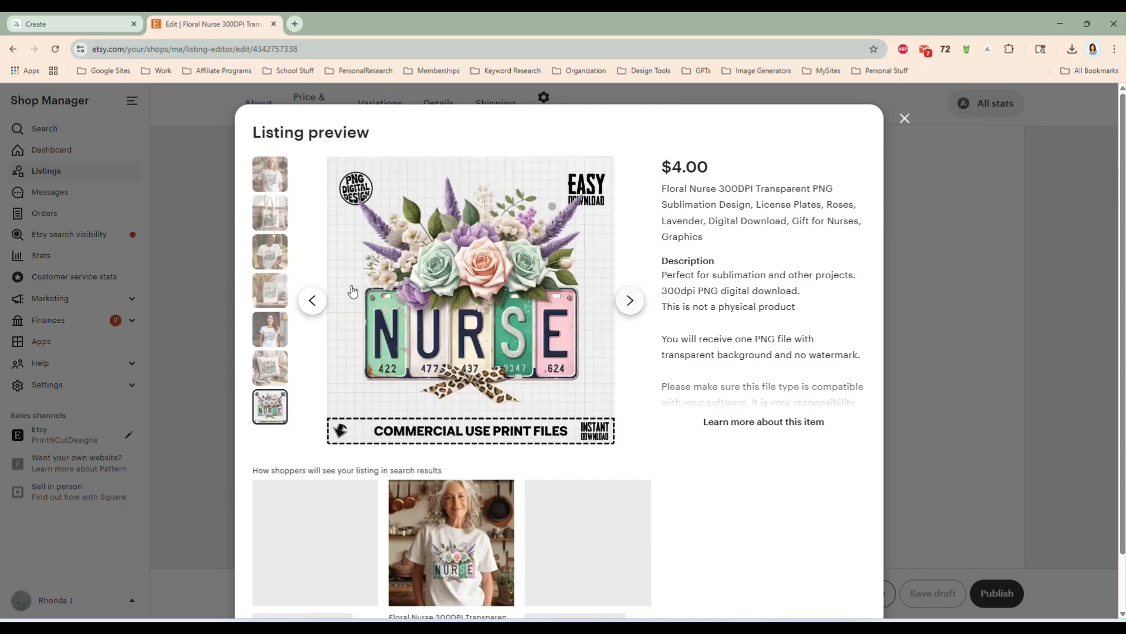
{"action": "left_click", "coordinate": [270, 174]}
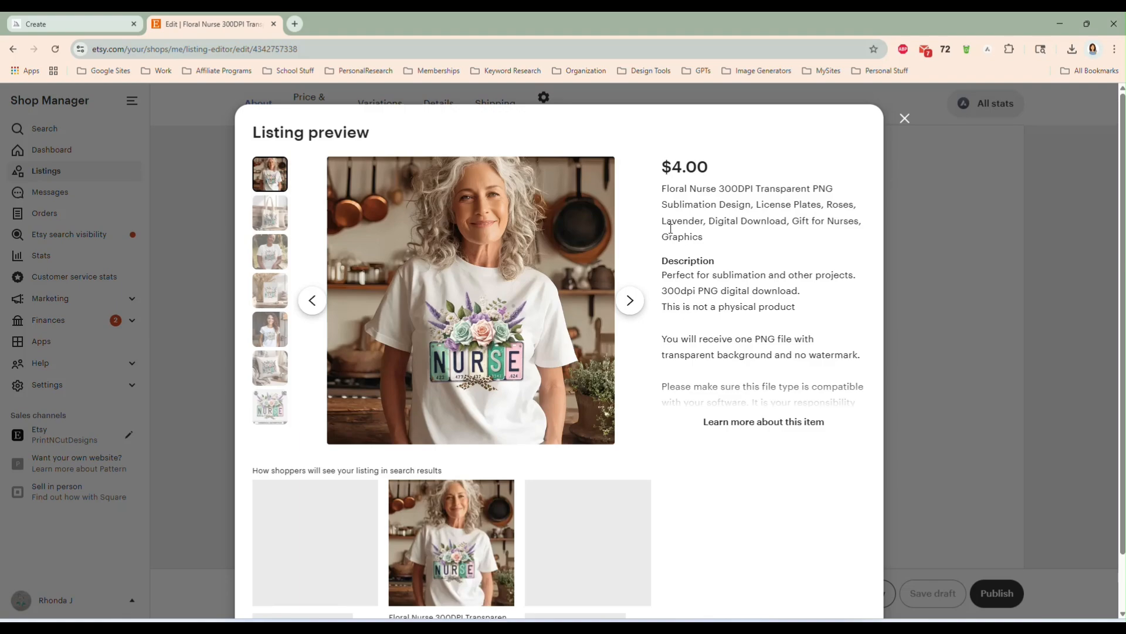
{"action": "left_click", "coordinate": [905, 119]}
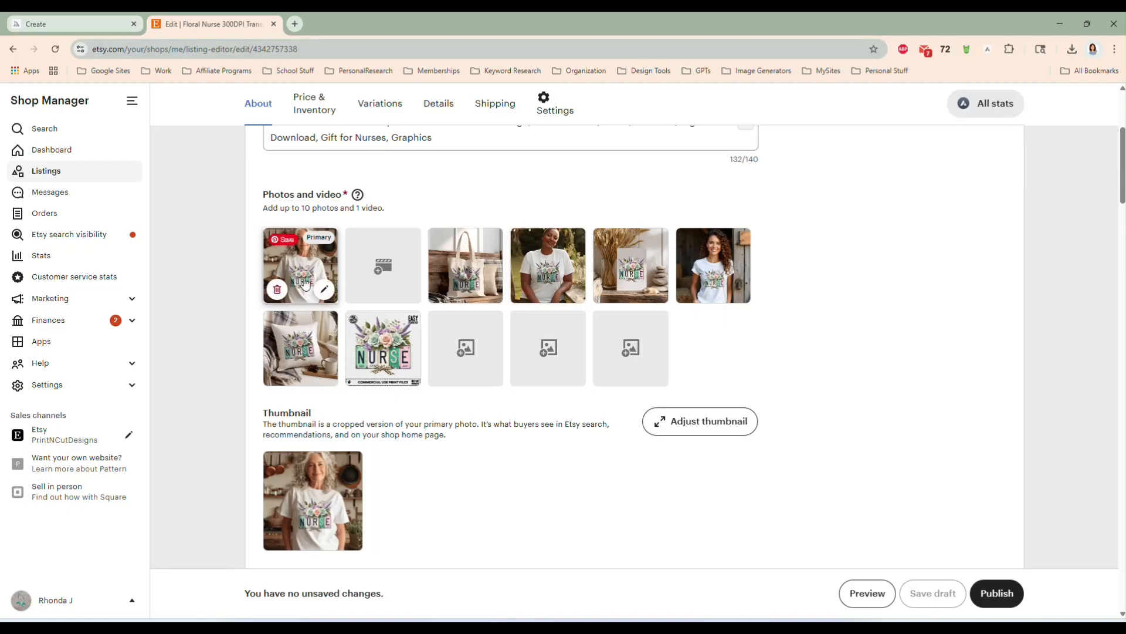
Step: View the listing's primary photo and the outdoor T-shirt photo enlarged, and close the photo viewer
{"action": "left_click", "coordinate": [302, 277]}
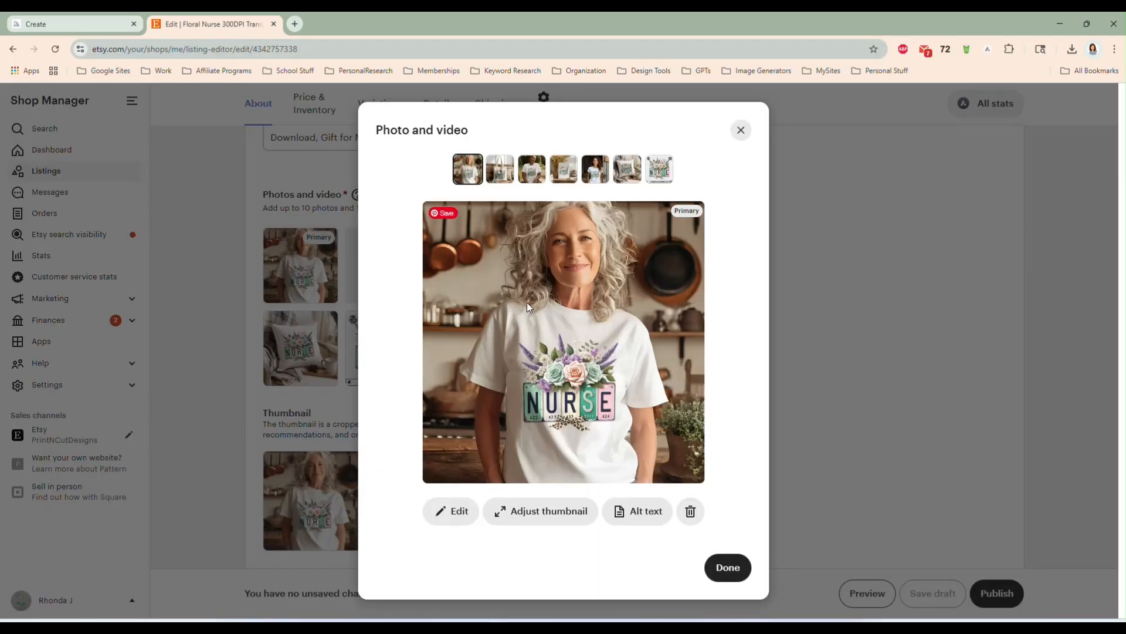
{"action": "left_click", "coordinate": [532, 182]}
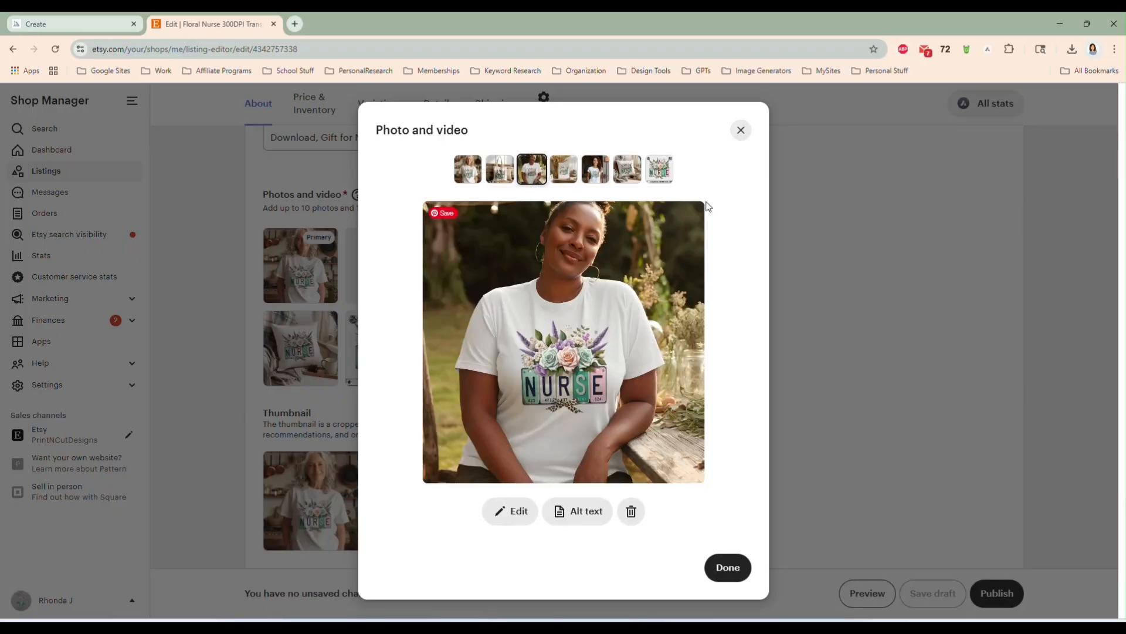
{"action": "left_click", "coordinate": [741, 132]}
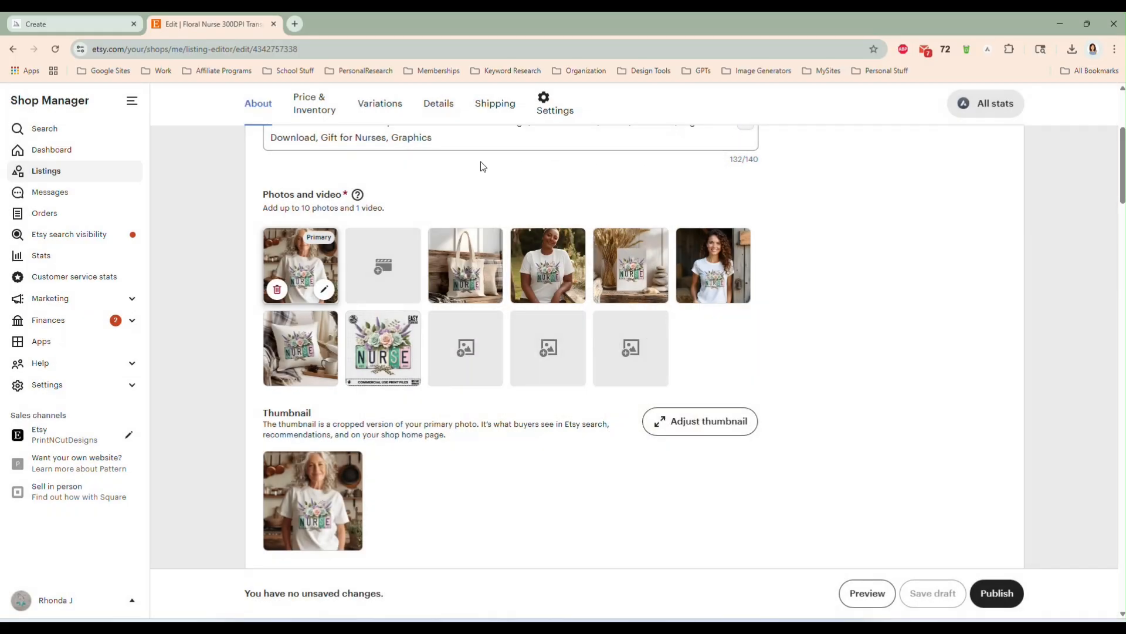
Step: Return to Midjourney, bring up the Images folder, play the Pop Rocks T-shirt video and view the Older-Woman-2-Tshirt image
{"action": "left_click", "coordinate": [75, 24]}
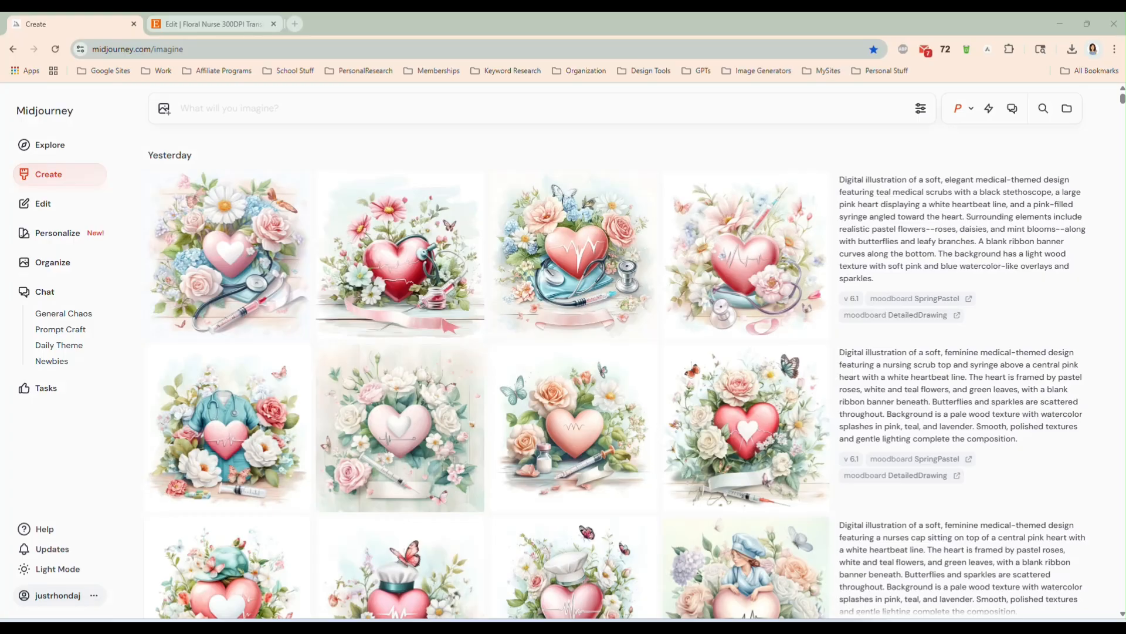
{"action": "left_click_drag", "start_coordinate": [1125, 138], "coordinate": [609, 214]}
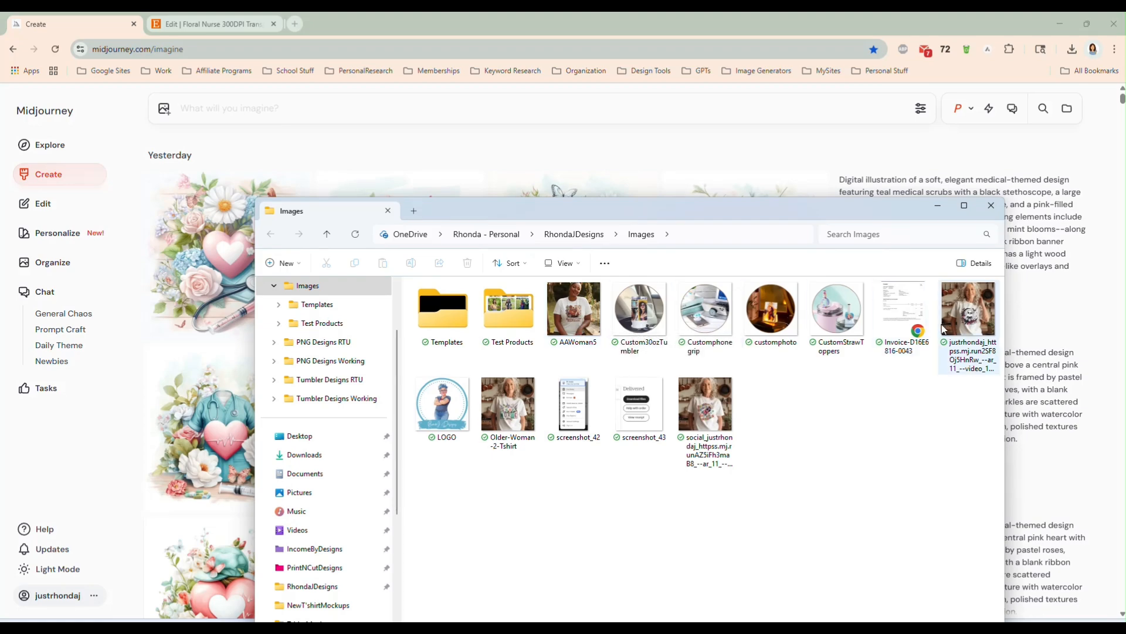
{"action": "double_click", "coordinate": [712, 414]}
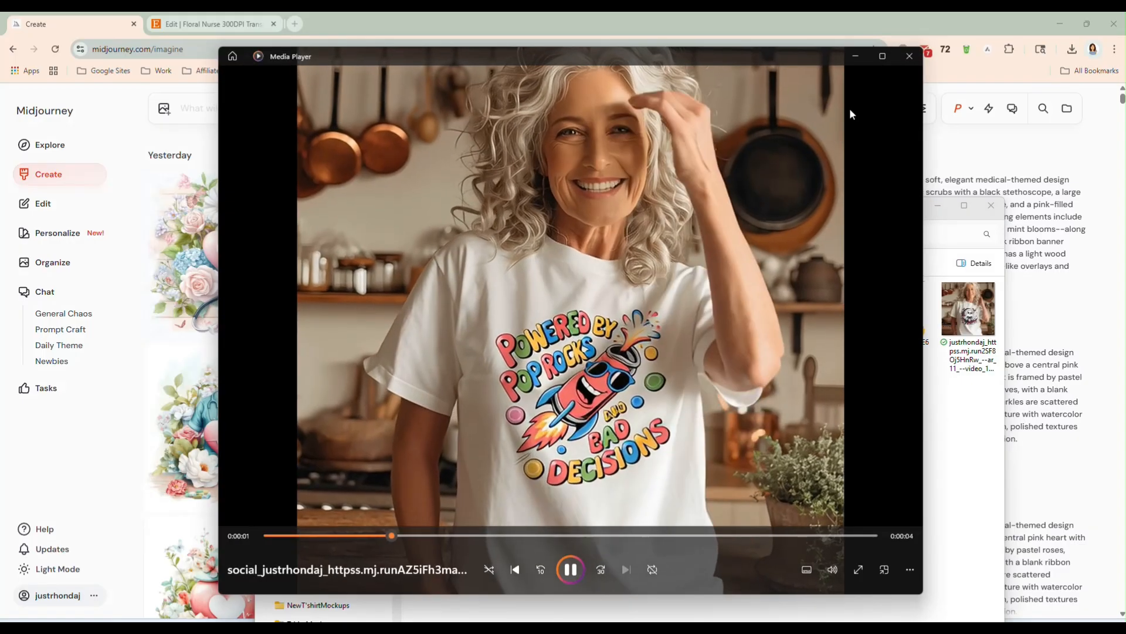
{"action": "left_click", "coordinate": [910, 58]}
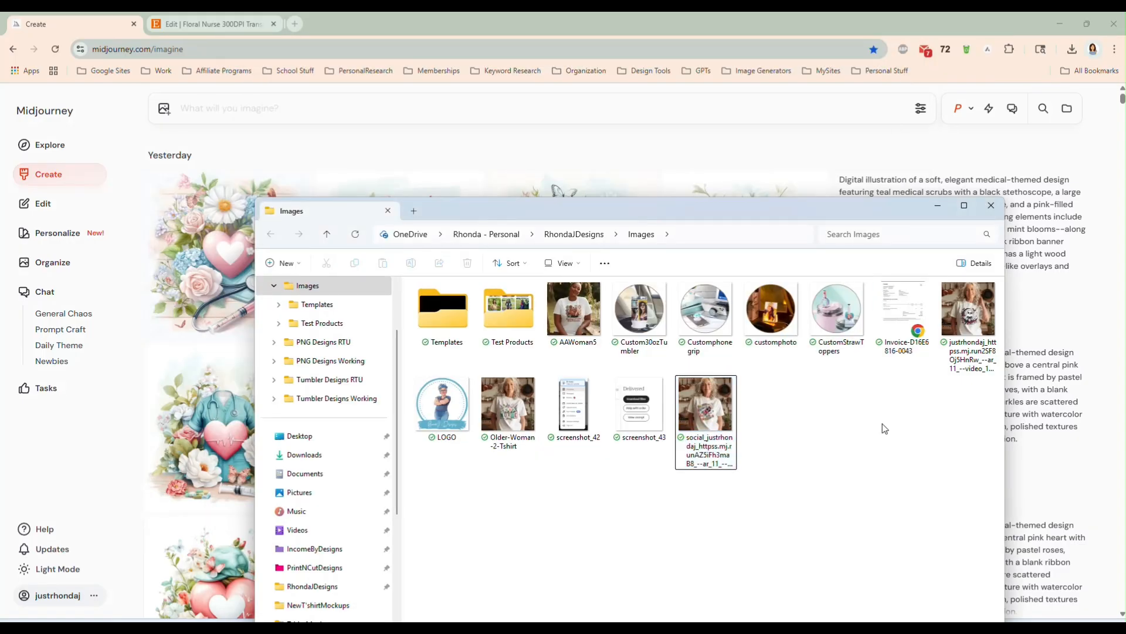
{"action": "double_click", "coordinate": [513, 403]}
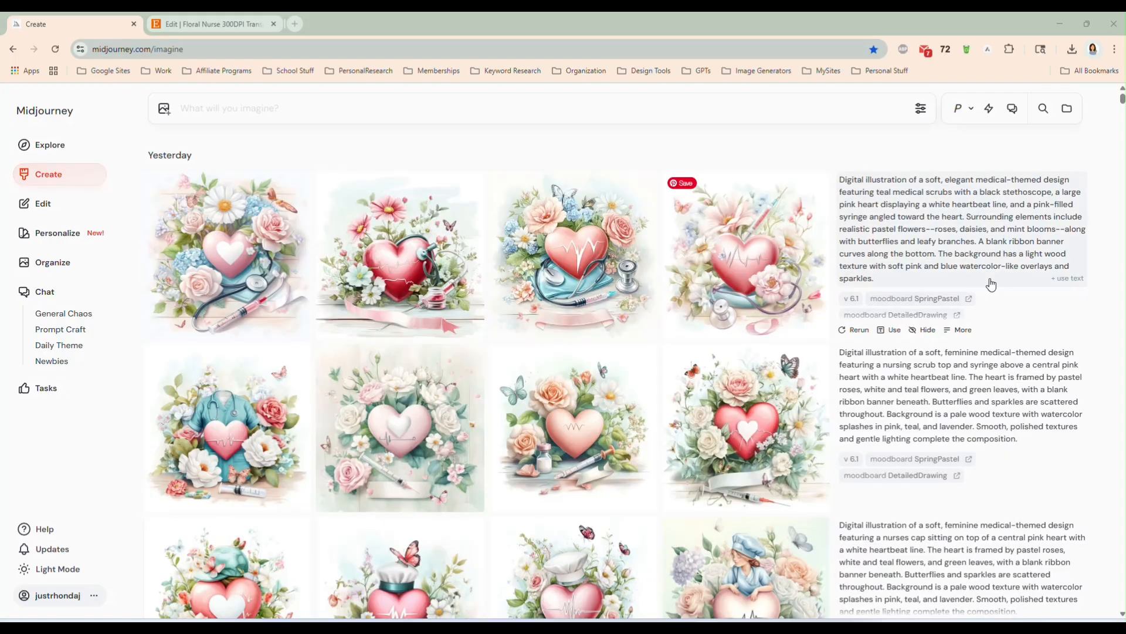
Step: Generate a video using Older-Woman-2-Tshirt from the Images folder as the starting frame, without a text prompt
{"action": "left_click_drag", "start_coordinate": [1125, 182], "coordinate": [577, 235]}
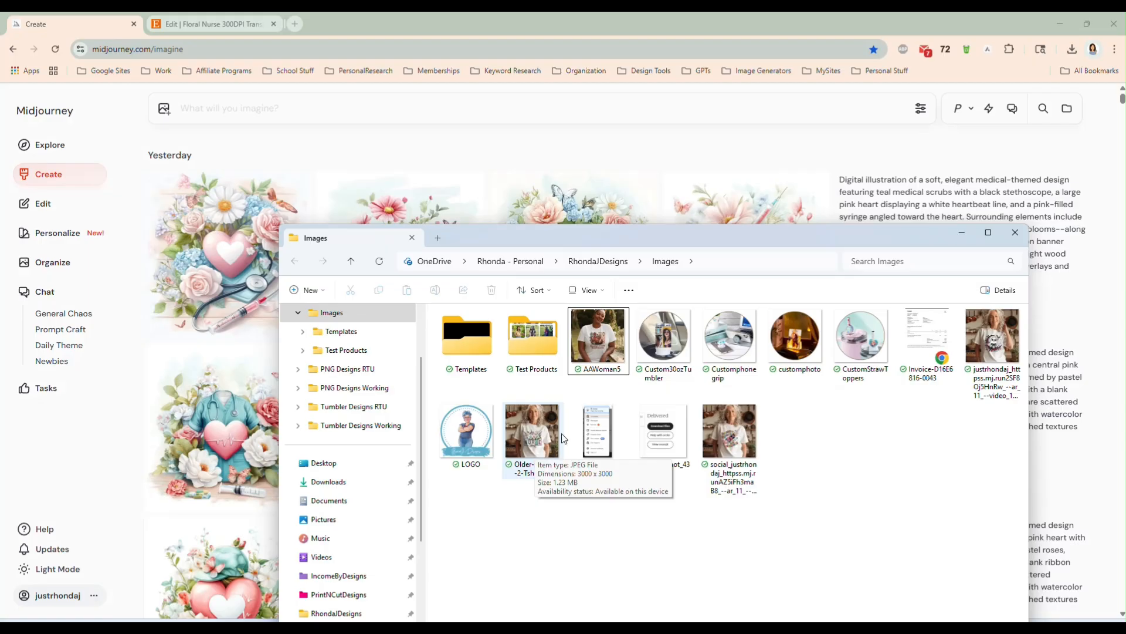
{"action": "left_click_drag", "start_coordinate": [551, 458], "coordinate": [270, 172]}
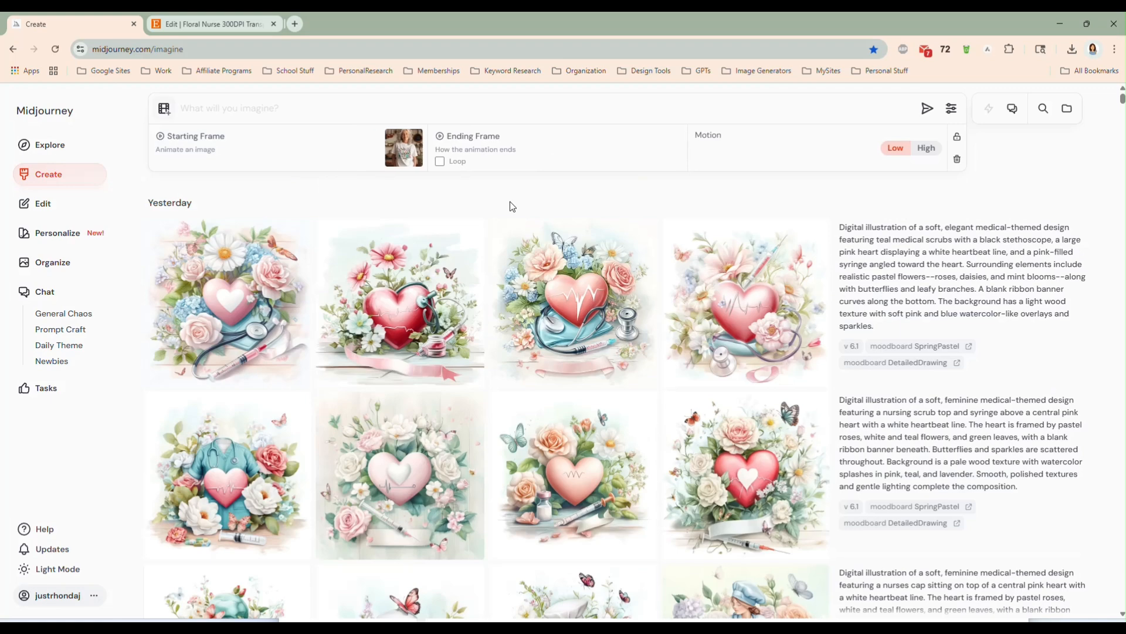
{"action": "left_click", "coordinate": [927, 113]}
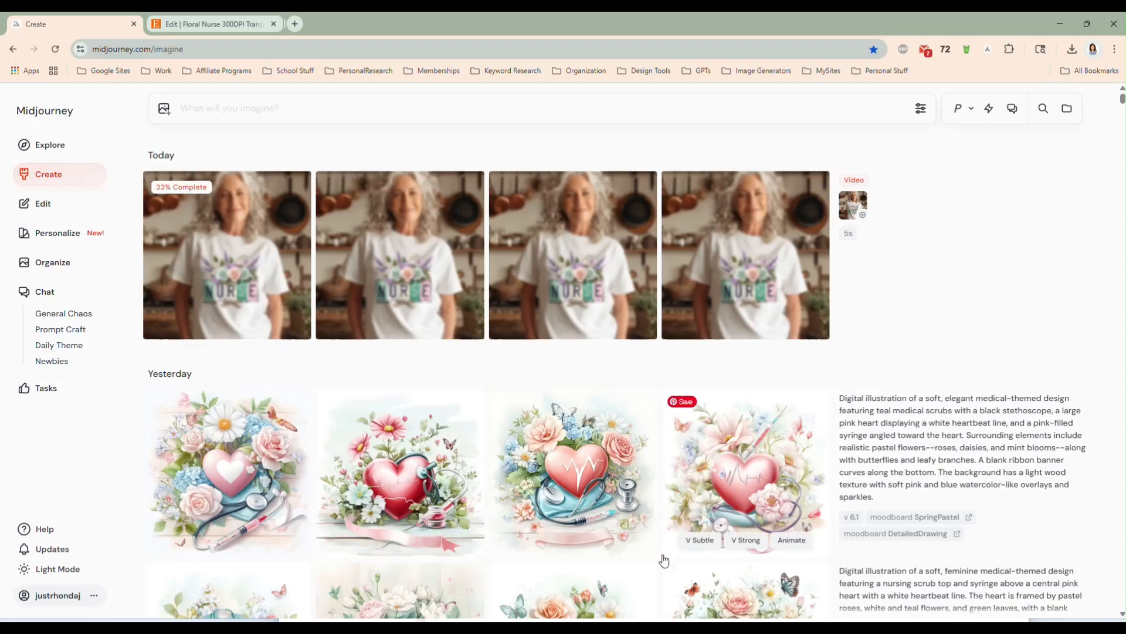
Step: Generate a second video using AAWoman5 from the Images folder as the starting frame, without a text prompt
{"action": "left_click", "coordinate": [663, 628]}
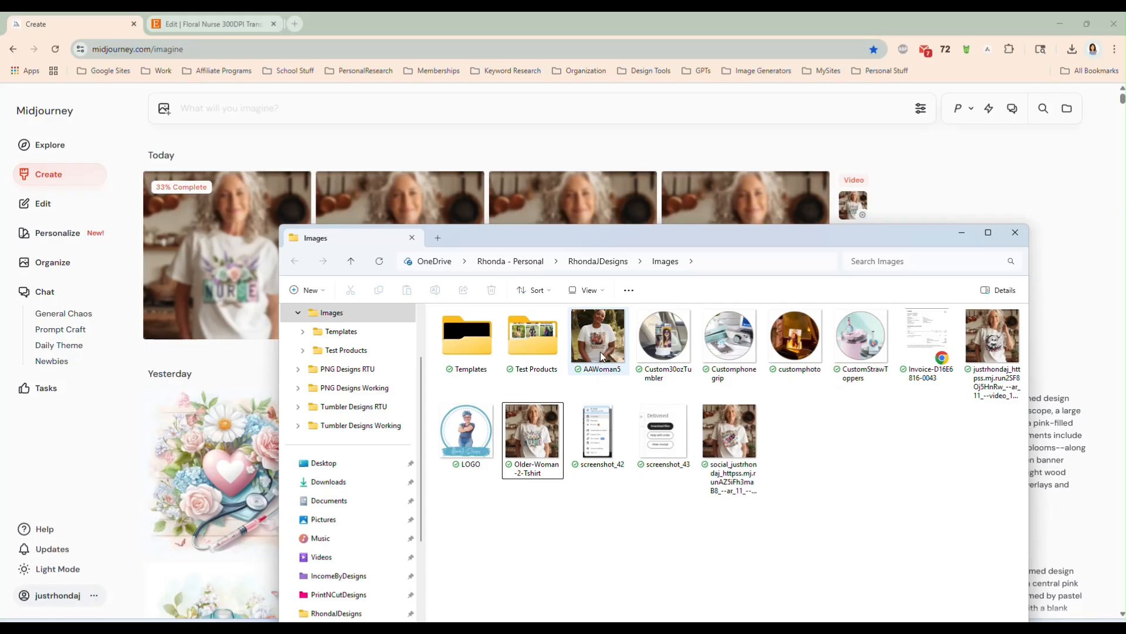
{"action": "left_click_drag", "start_coordinate": [601, 356], "coordinate": [227, 167]}
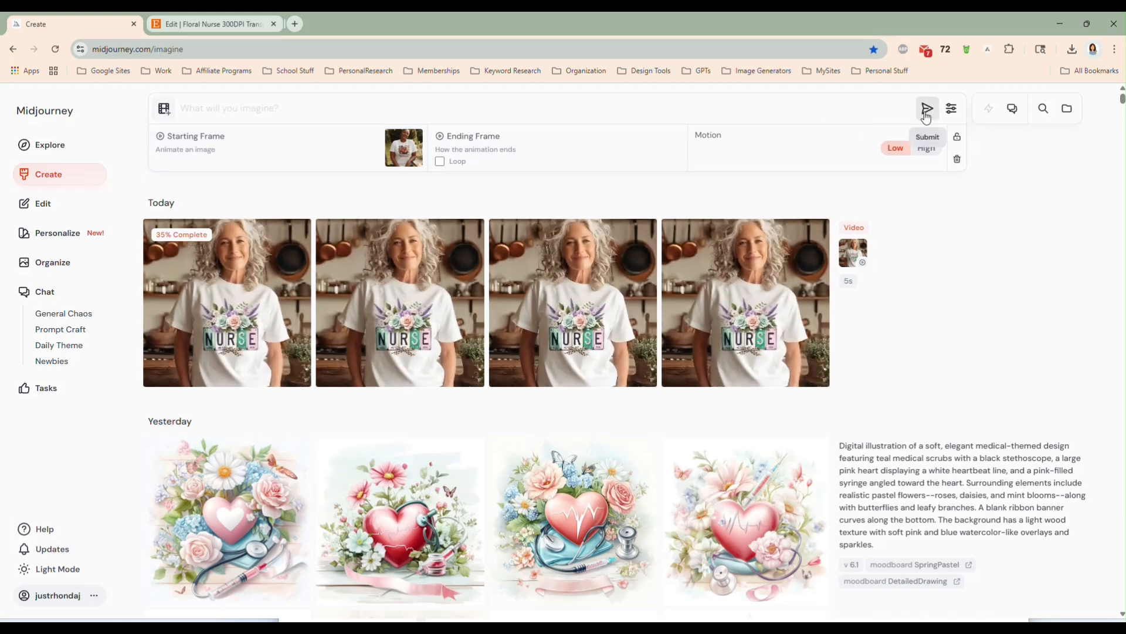
{"action": "left_click", "coordinate": [927, 118]}
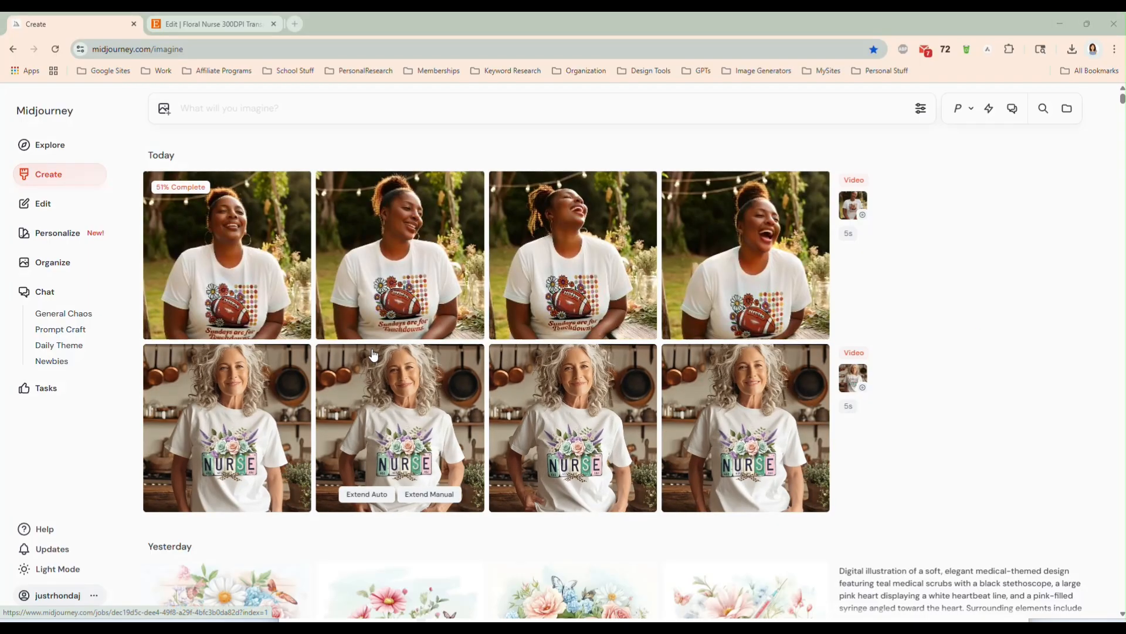
Step: Review all four generated videos of the woman in the NURSE T-shirt and return to the creations
{"action": "left_click", "coordinate": [249, 400]}
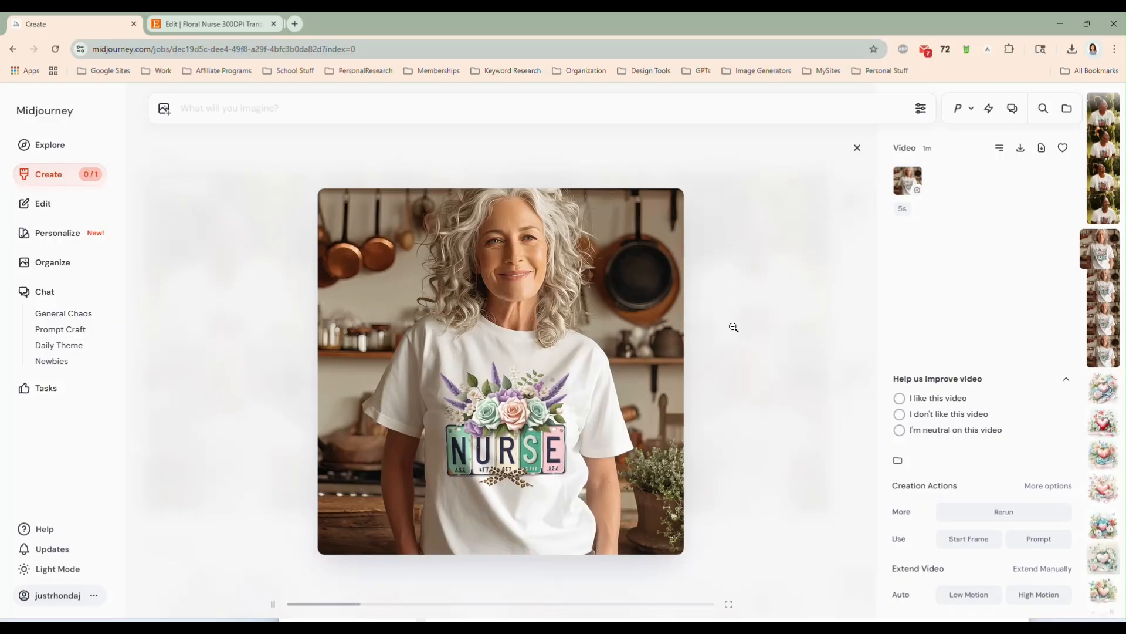
{"action": "key", "text": "Right"}
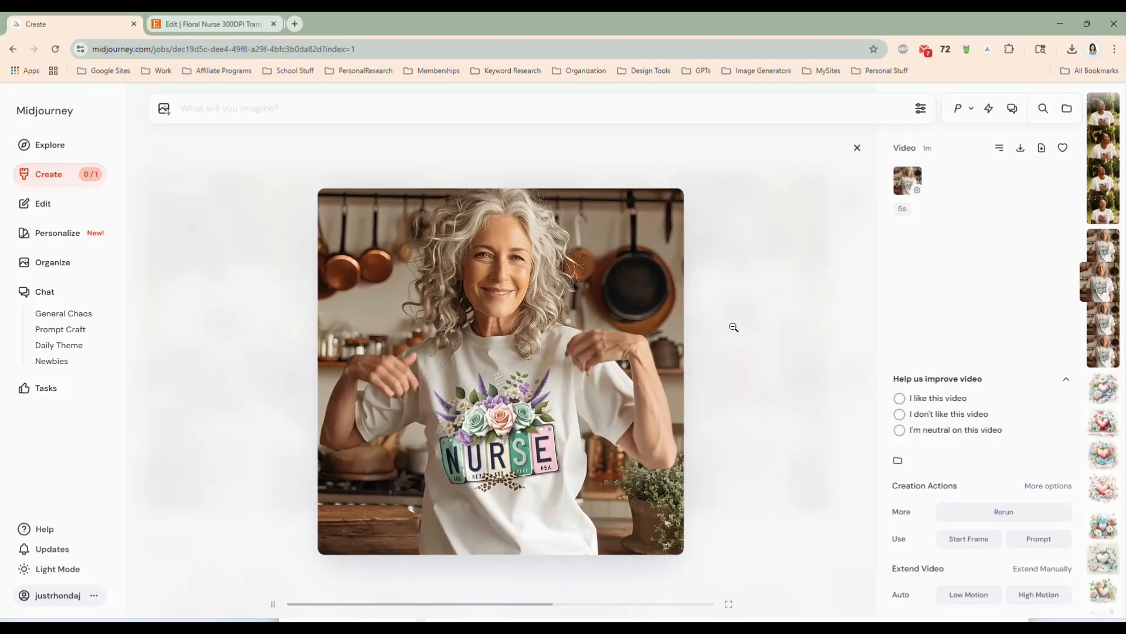
{"action": "key", "text": "Right"}
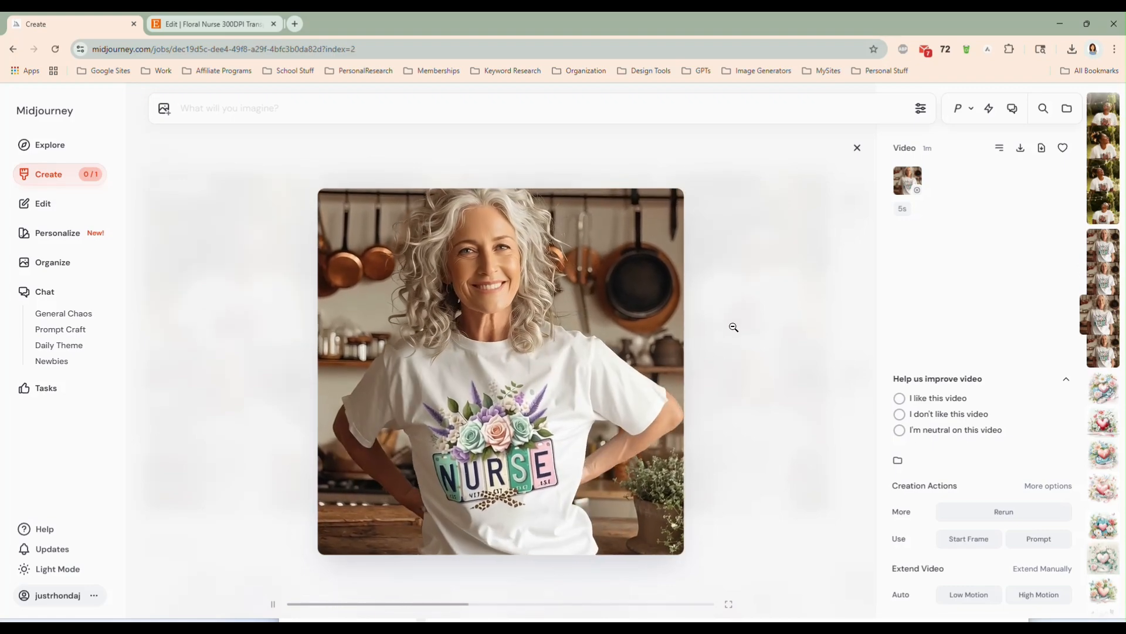
{"action": "key", "text": "Right"}
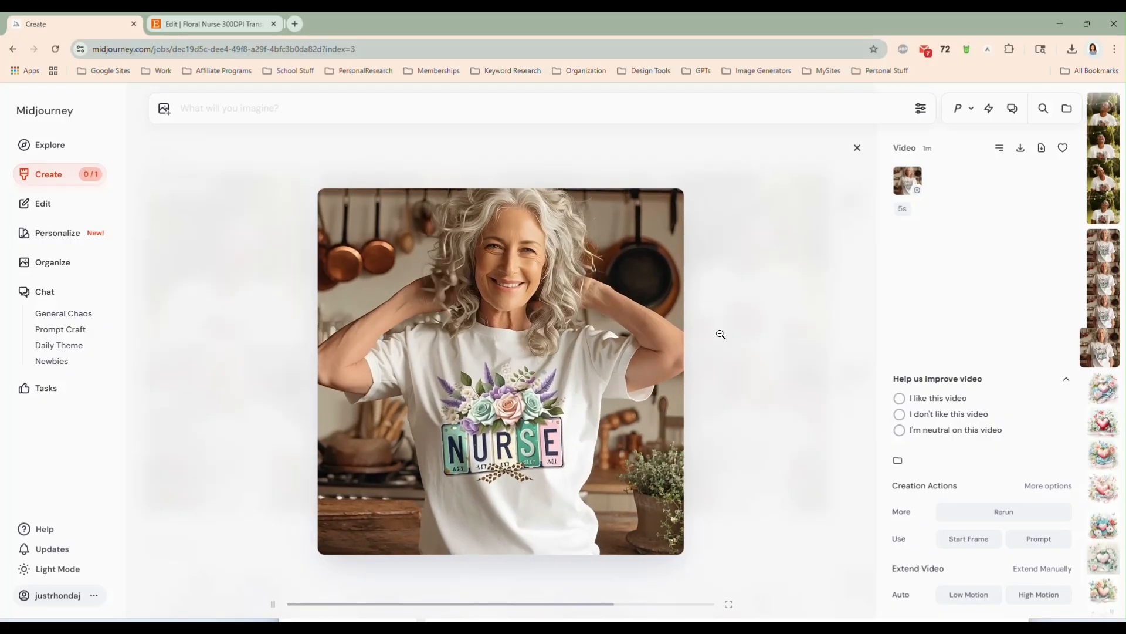
{"action": "left_click", "coordinate": [858, 149]}
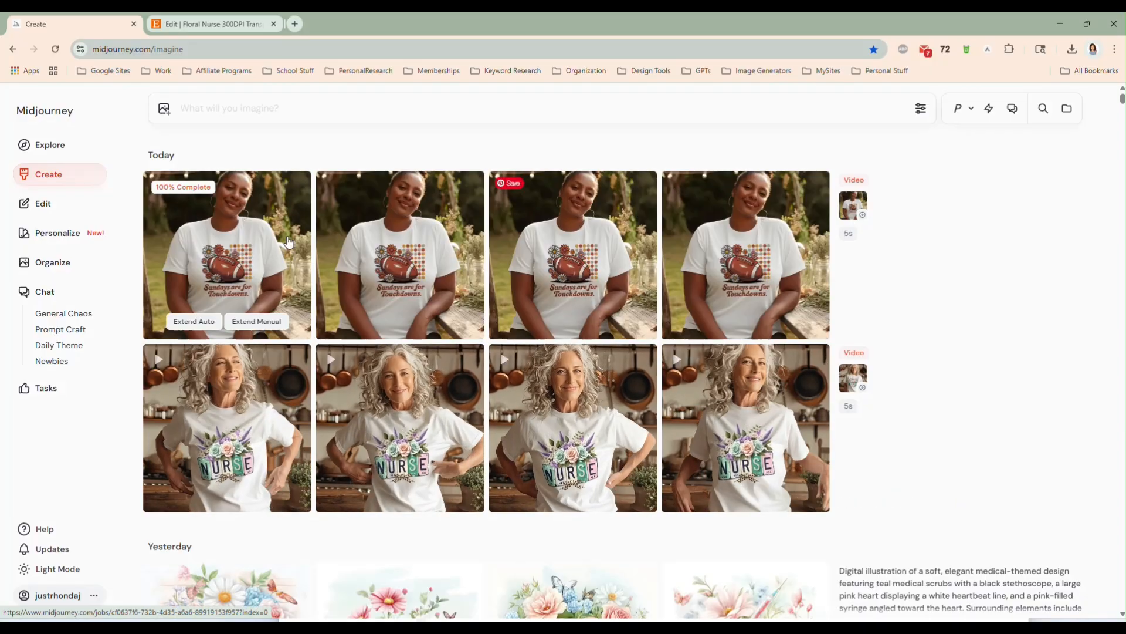
Step: Review all four generated videos of the woman in the football T-shirt and return to the creations
{"action": "left_click", "coordinate": [255, 246]}
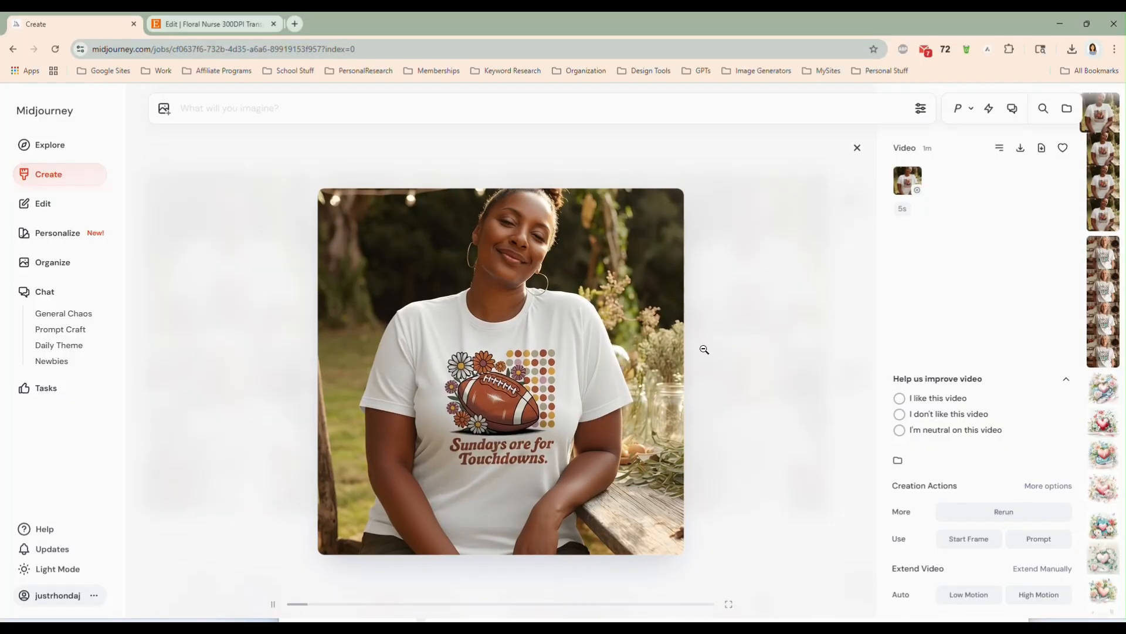
{"action": "key", "text": "Right"}
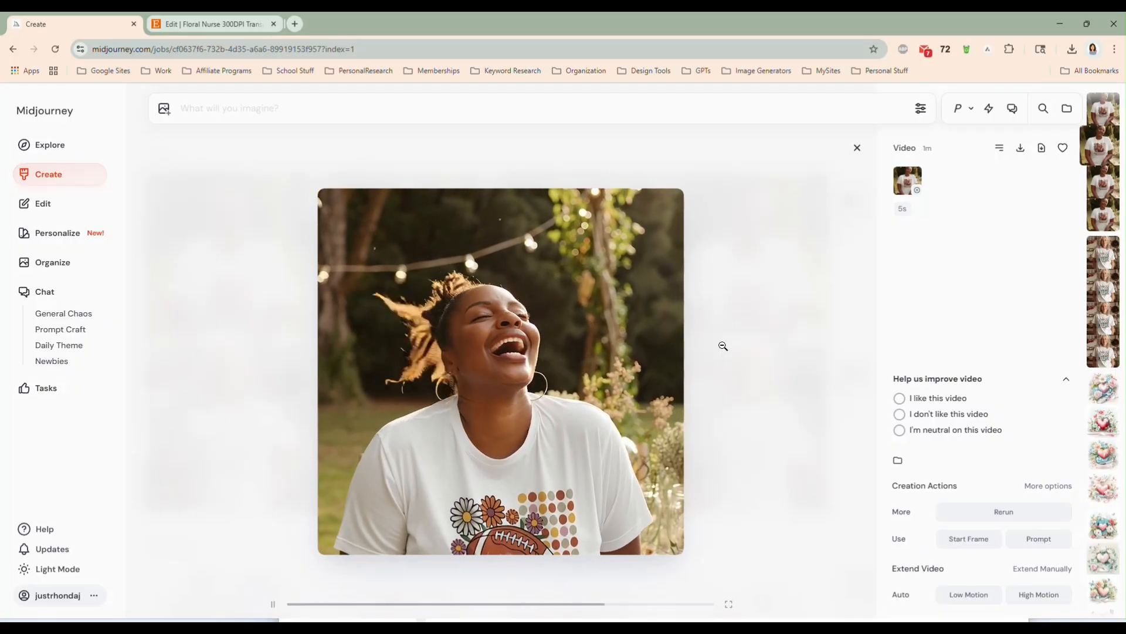
{"action": "key", "text": "Right"}
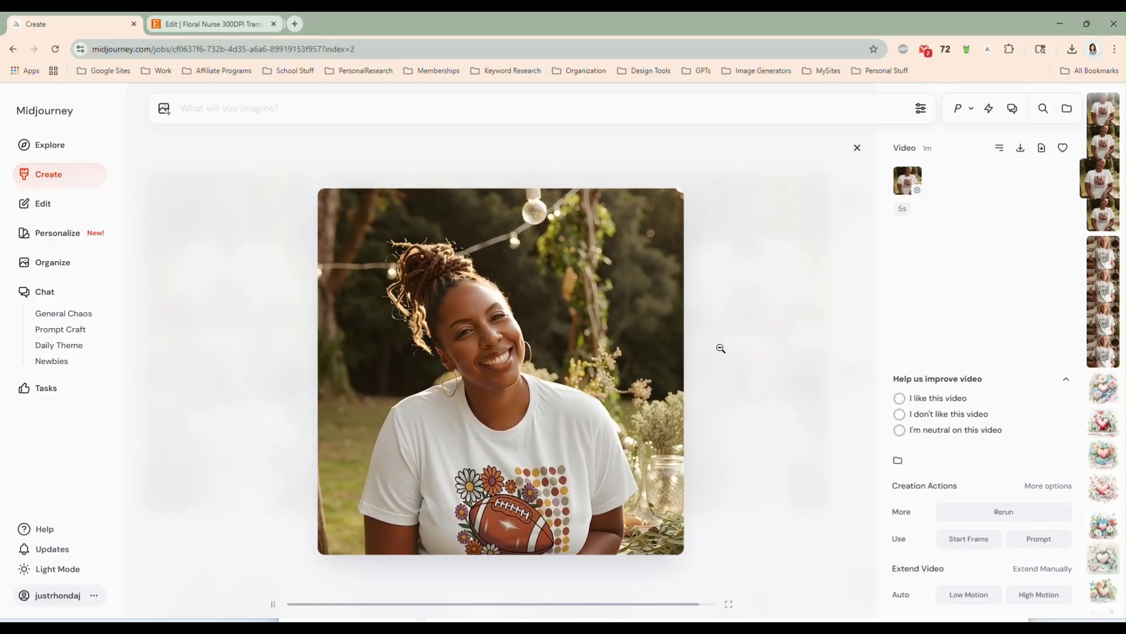
{"action": "key", "text": "Right"}
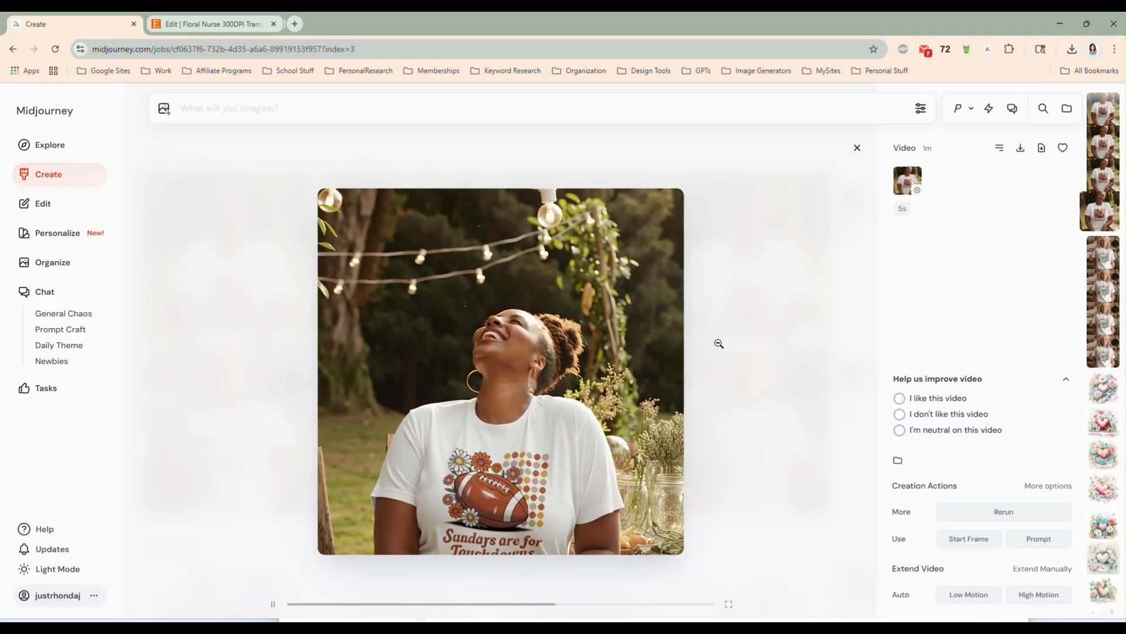
{"action": "left_click", "coordinate": [857, 147]}
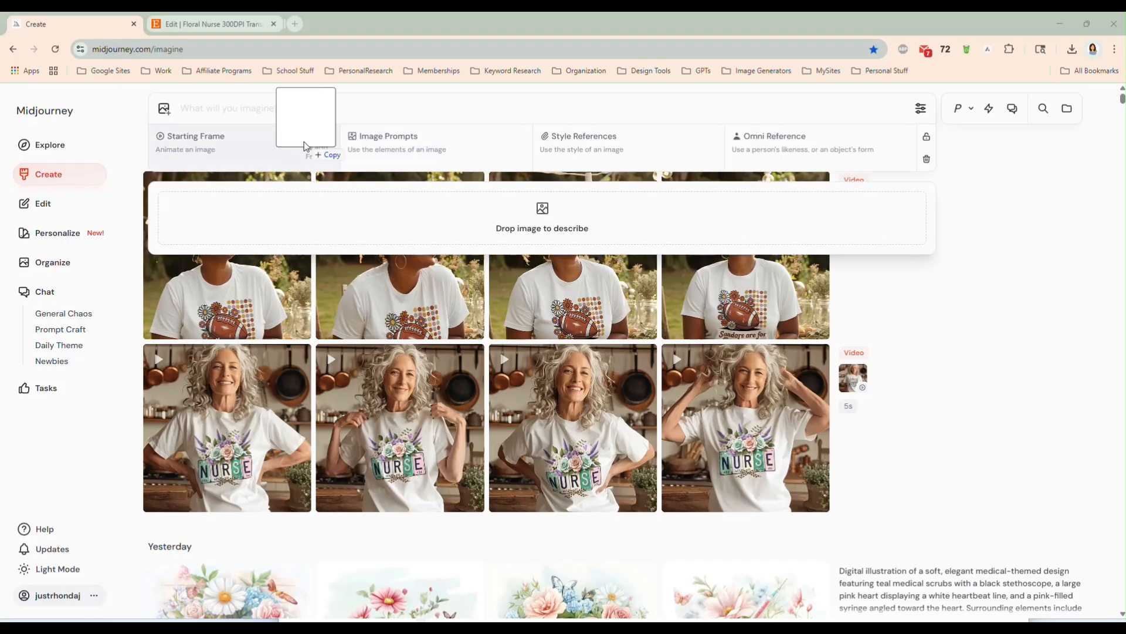
Step: Generate a video from the butterfly T-shirt image as starting frame, prompted "show the woman laughing, keep the t'shirt in view at all times"
{"action": "left_click_drag", "start_coordinate": [304, 144], "coordinate": [252, 169]}
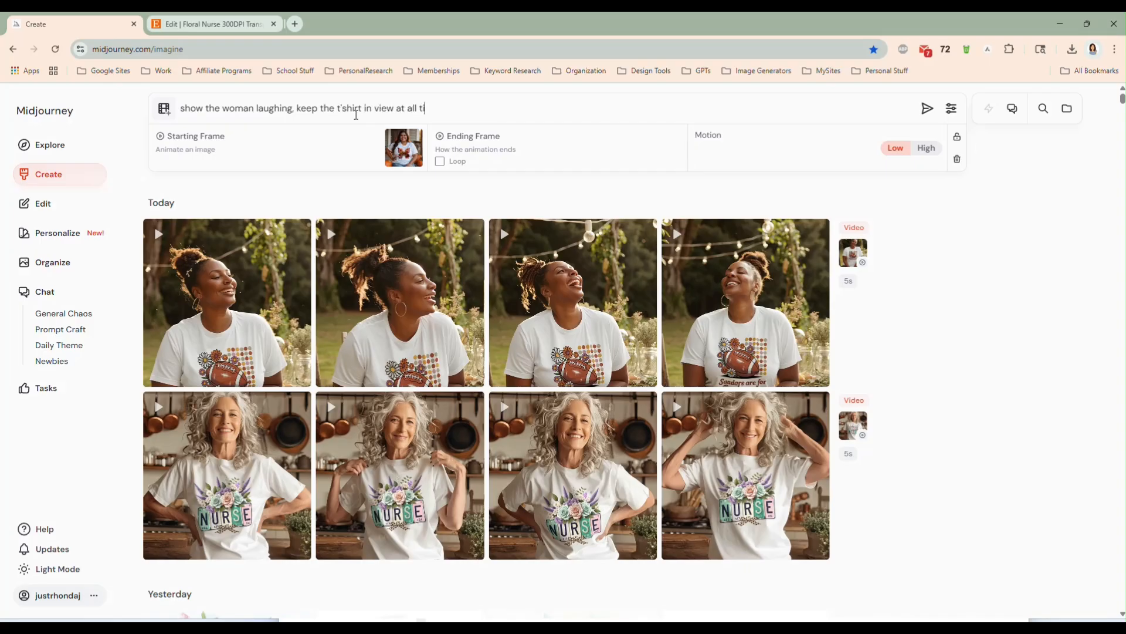
{"action": "key", "text": "Return"}
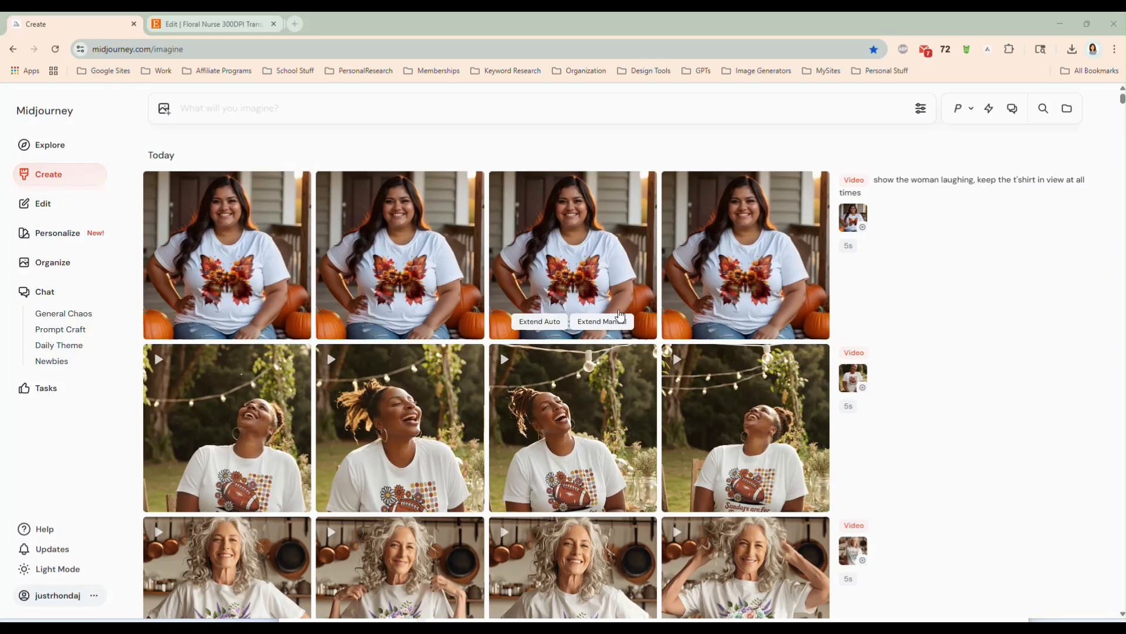
Step: Review all four generated videos of the laughing woman in the butterfly T-shirt and return to the creations
{"action": "left_click", "coordinate": [227, 251]}
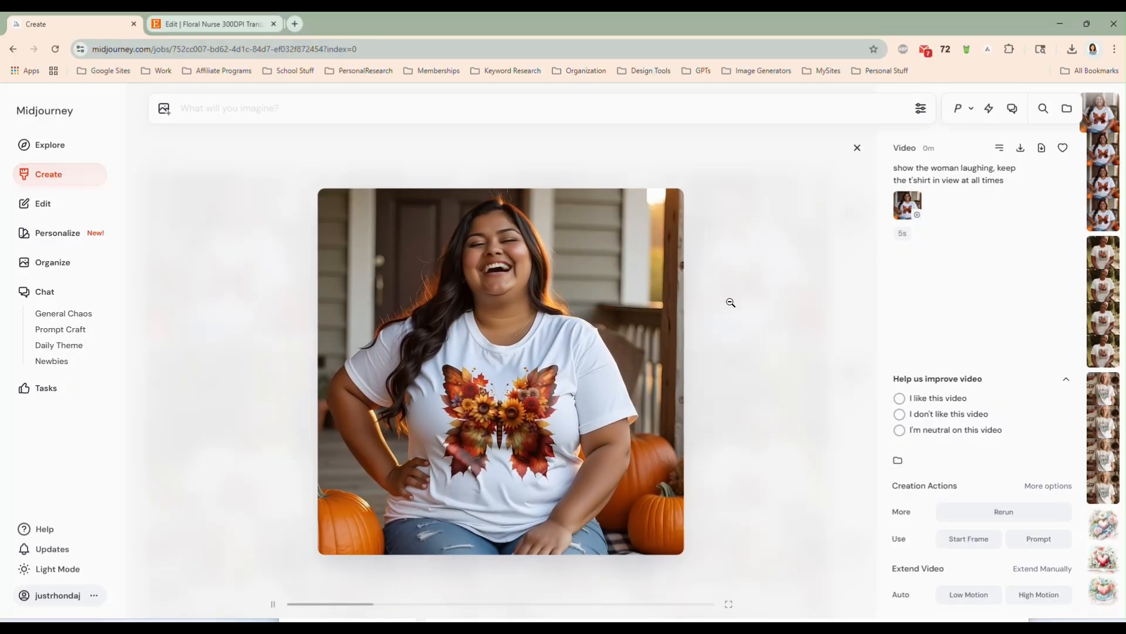
{"action": "key", "text": "Right"}
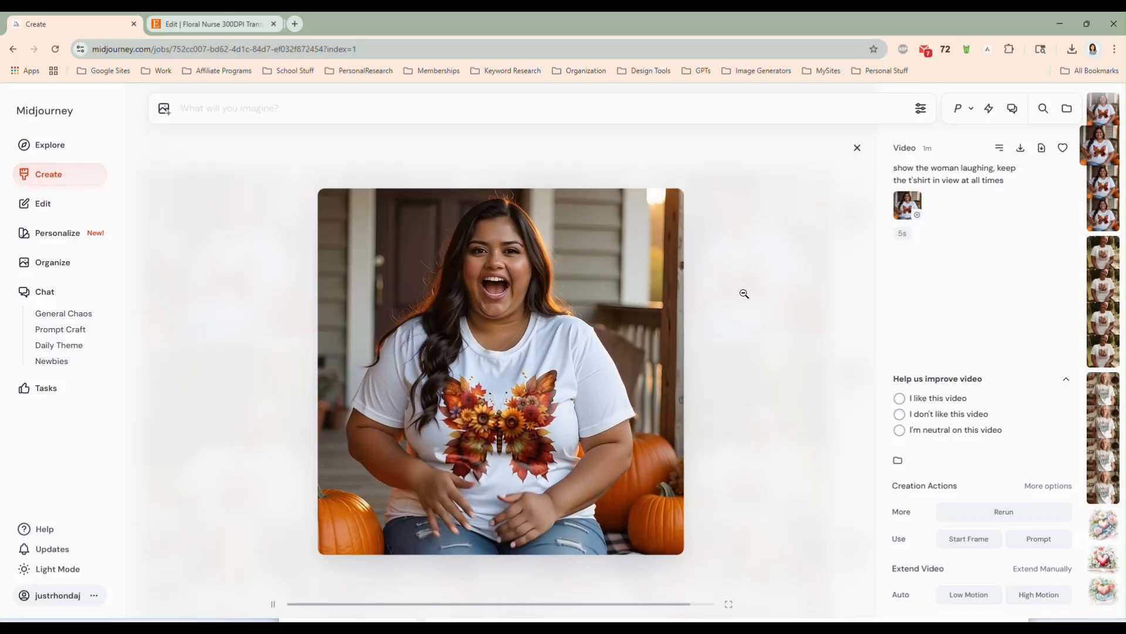
{"action": "key", "text": "Right"}
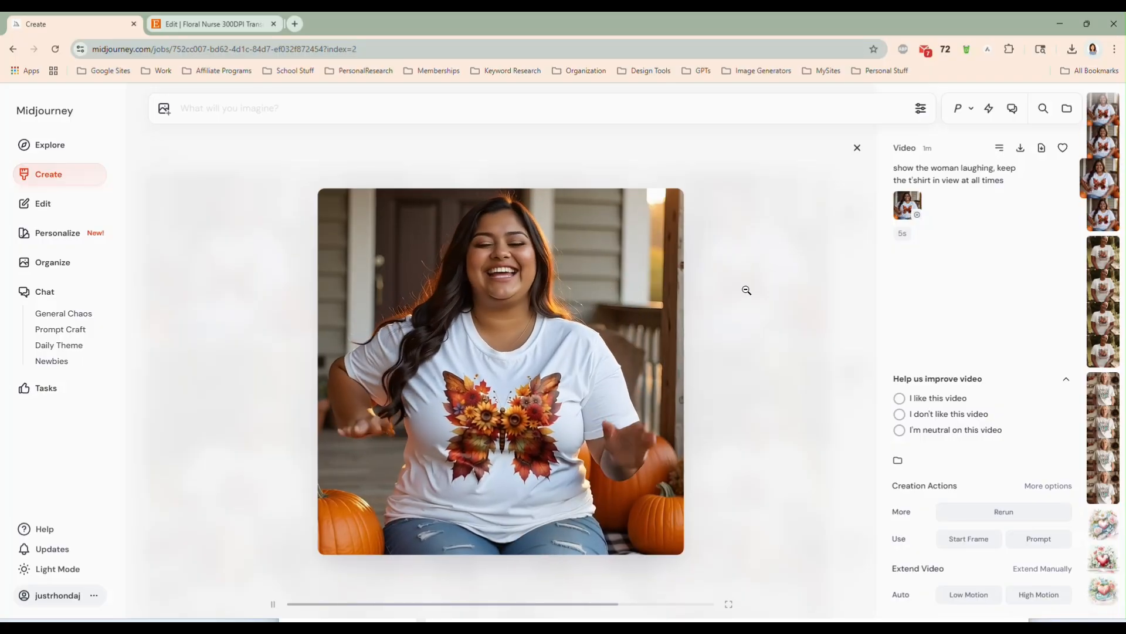
{"action": "key", "text": "Right"}
{"action": "left_click", "coordinate": [858, 149]}
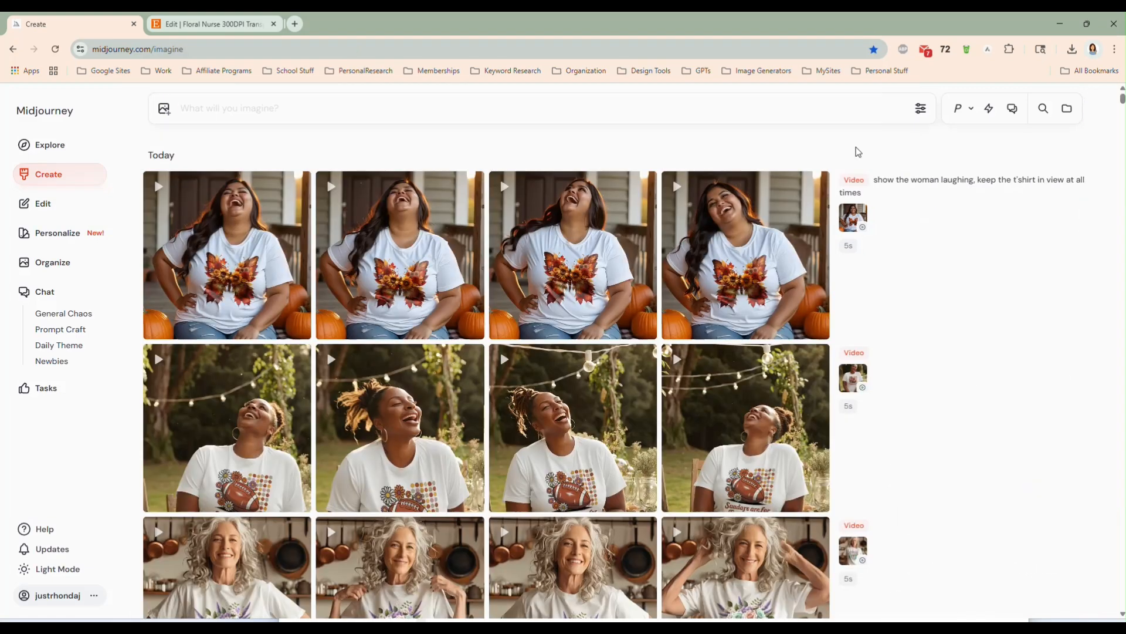
Step: Download the first video of the woman in the NURSE T-shirt to the Images folder as an MP4 named mockupvideo
{"action": "scroll", "coordinate": [413, 305], "scroll_direction": "down", "scroll_amount": 2}
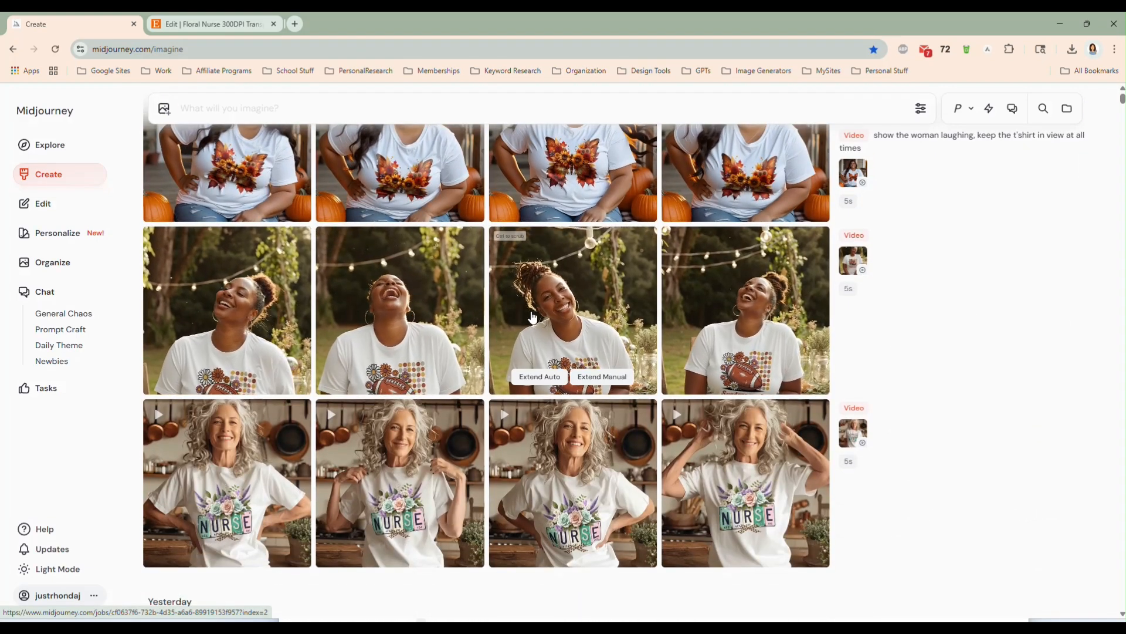
{"action": "scroll", "coordinate": [573, 305], "scroll_direction": "down", "scroll_amount": 3}
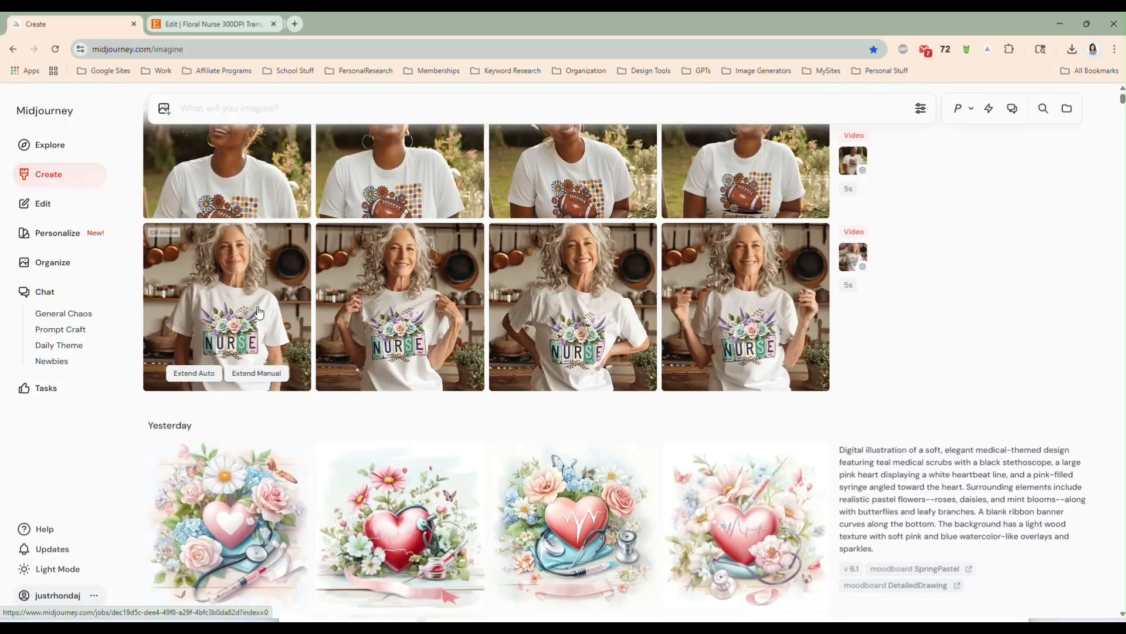
{"action": "left_click", "coordinate": [259, 312]}
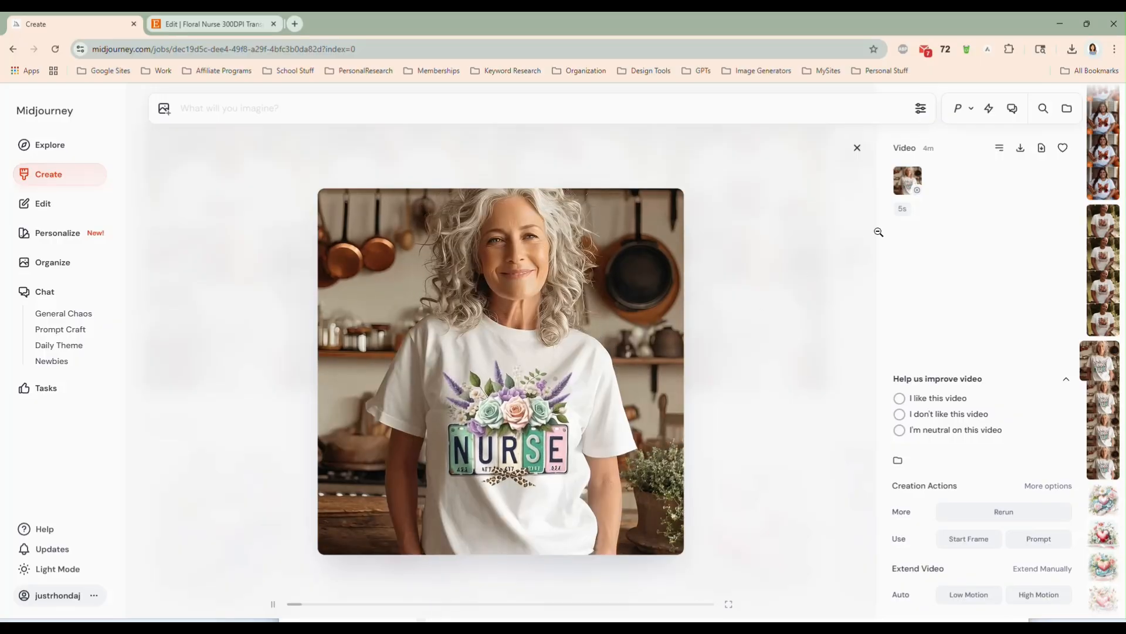
{"action": "left_click", "coordinate": [1043, 150]}
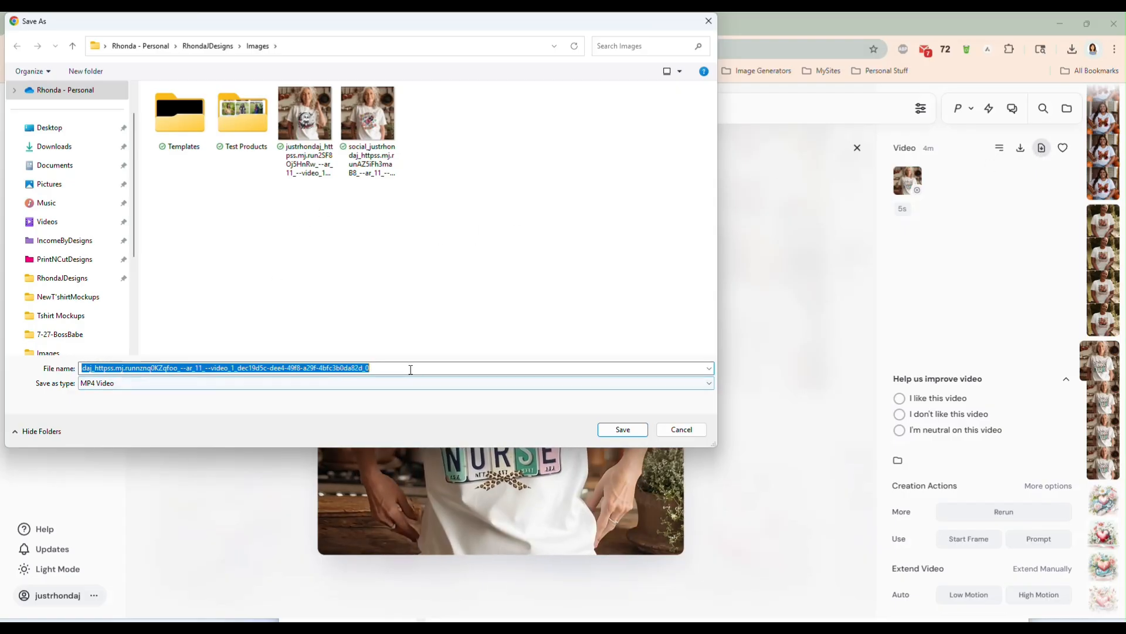
{"action": "type", "text": "mockup"}
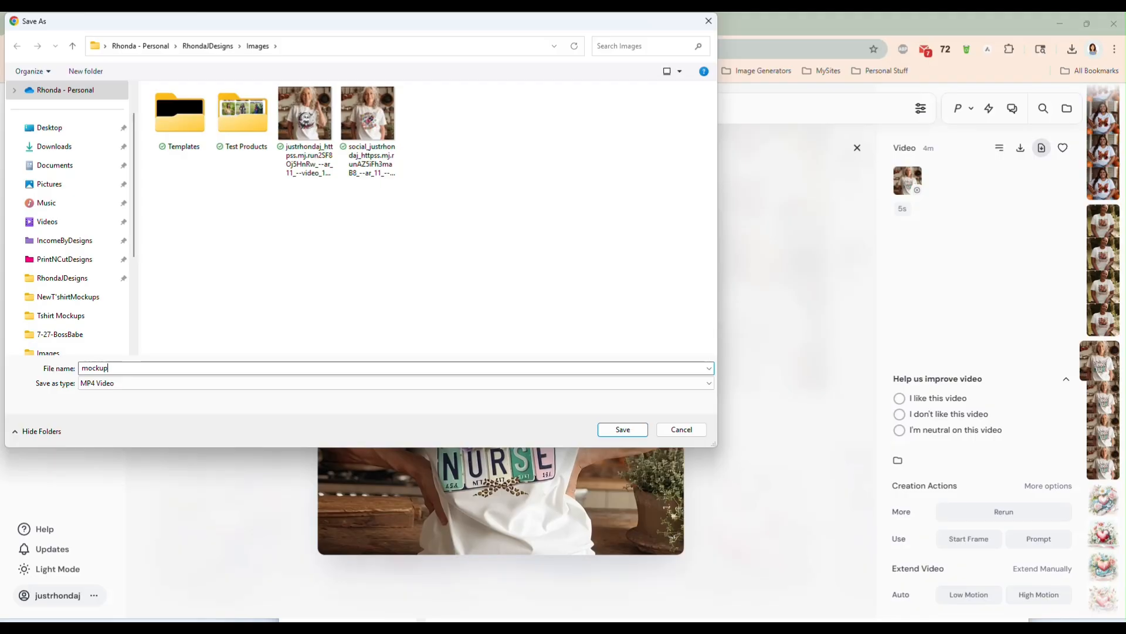
{"action": "type", "text": "video"}
{"action": "key", "text": "Return"}
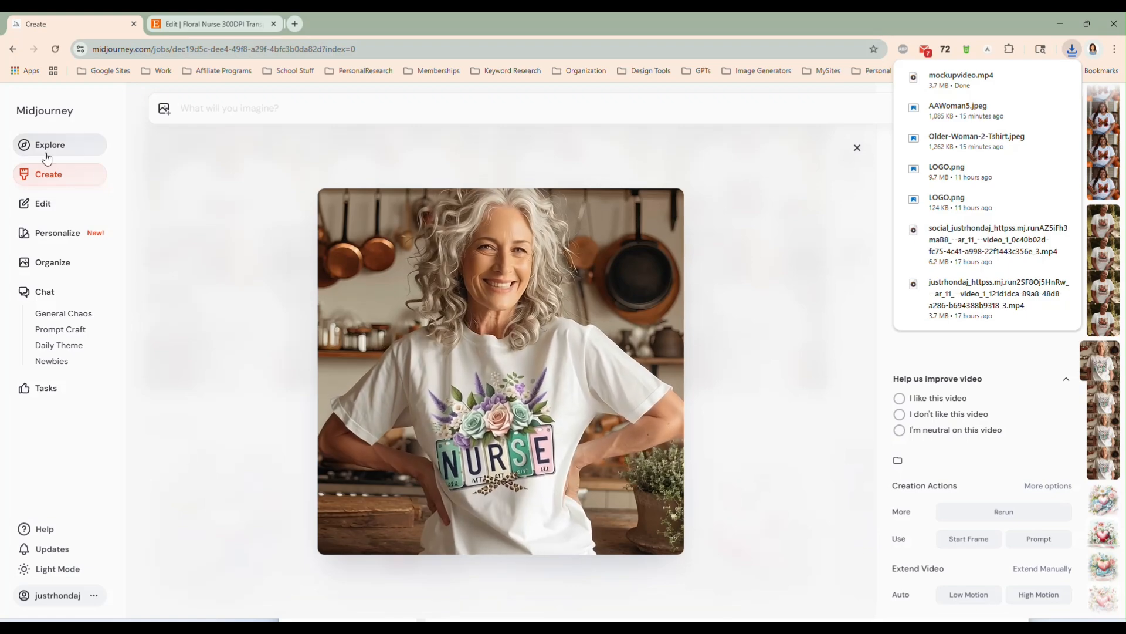
Step: Switch to the Floral Nurse listing in Etsy, add mockupvideo.mp4 as its video and publish the listing
{"action": "left_click", "coordinate": [203, 34]}
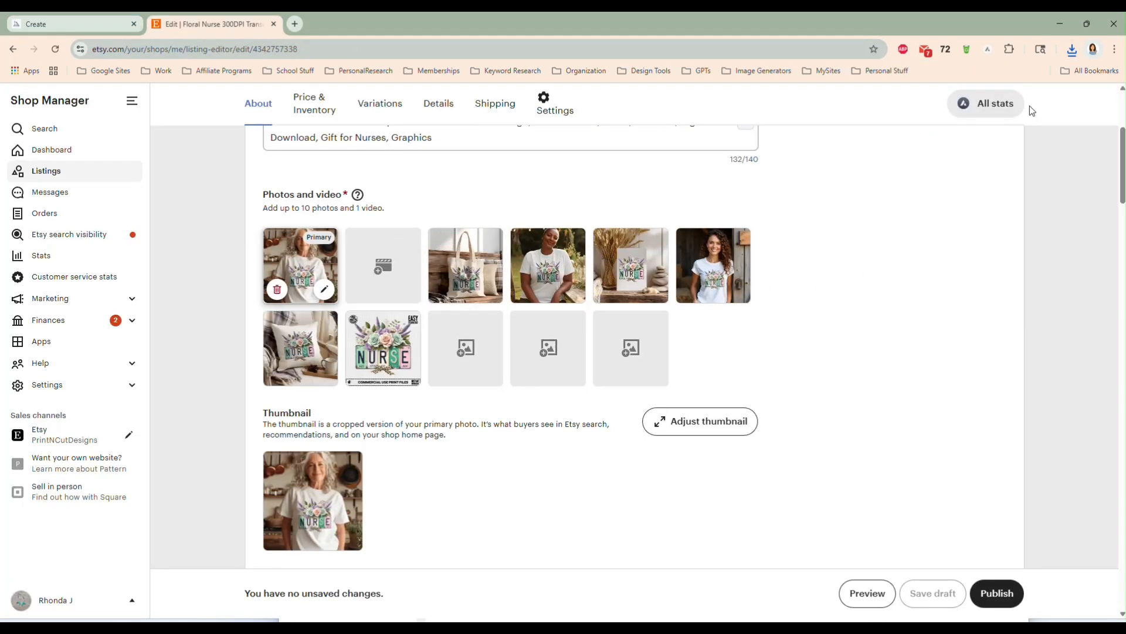
{"action": "left_click", "coordinate": [1072, 51]}
{"action": "left_click_drag", "start_coordinate": [965, 102], "coordinate": [453, 319]}
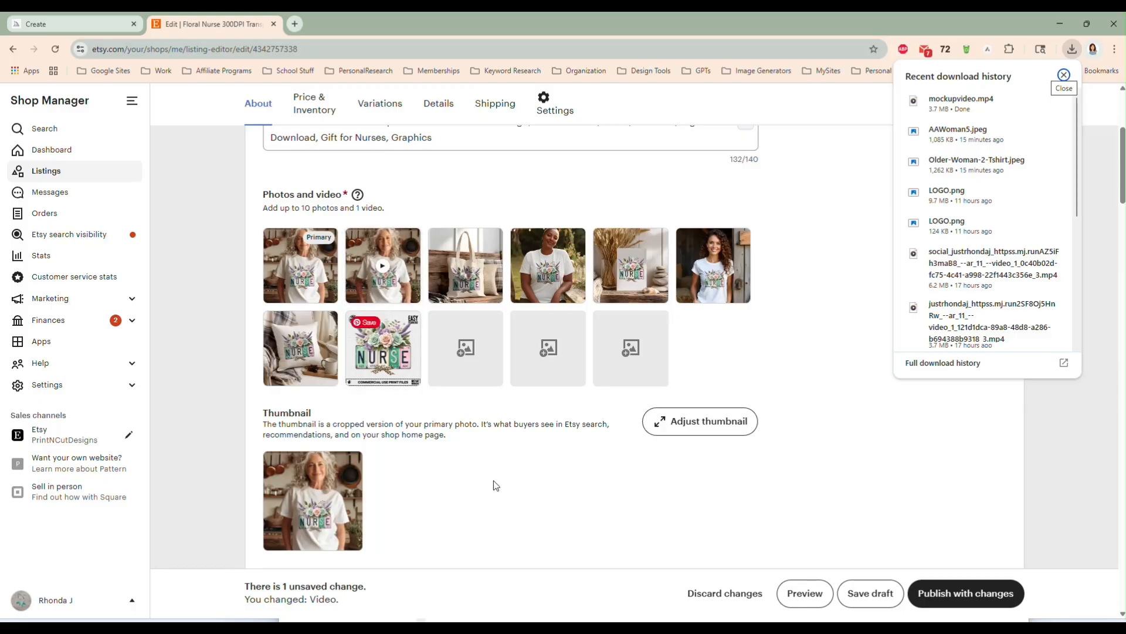
{"action": "left_click", "coordinate": [949, 599]}
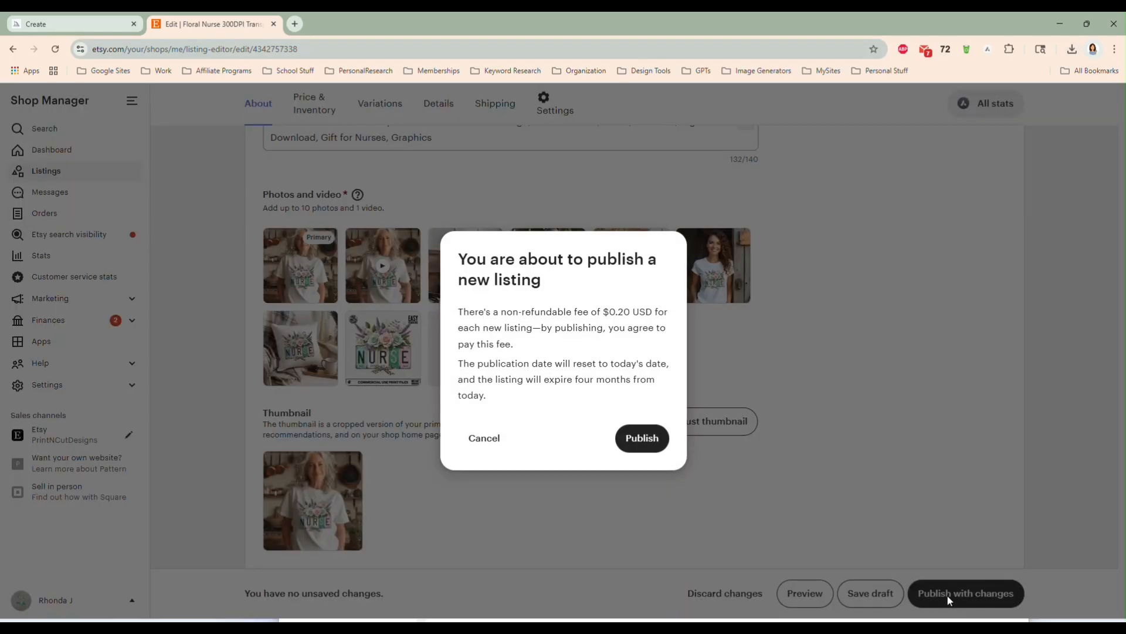
{"action": "left_click", "coordinate": [646, 441]}
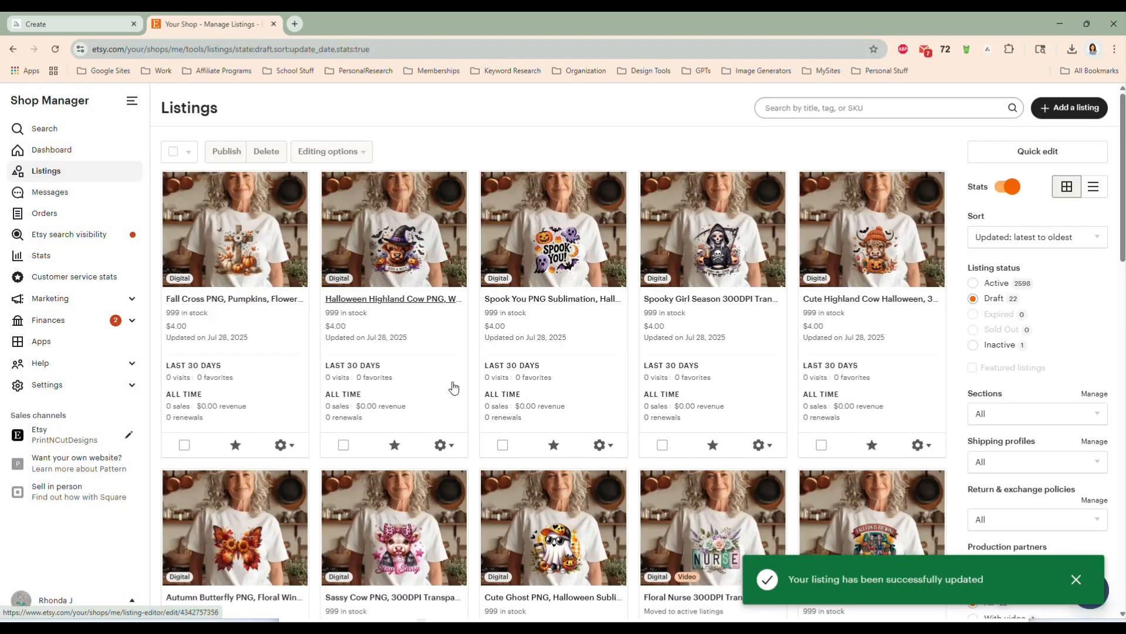
Step: Show the shop's active listings and open the public Etsy page of the Floral Nurse listing
{"action": "left_click", "coordinate": [1003, 285]}
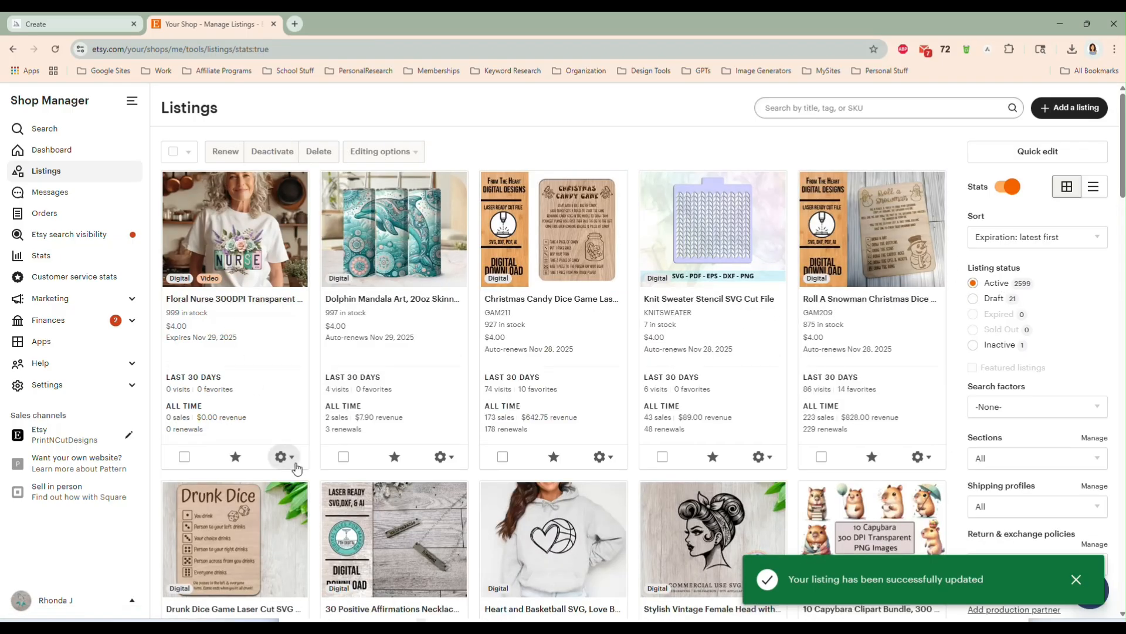
{"action": "left_click", "coordinate": [284, 457]}
{"action": "left_click", "coordinate": [315, 209]}
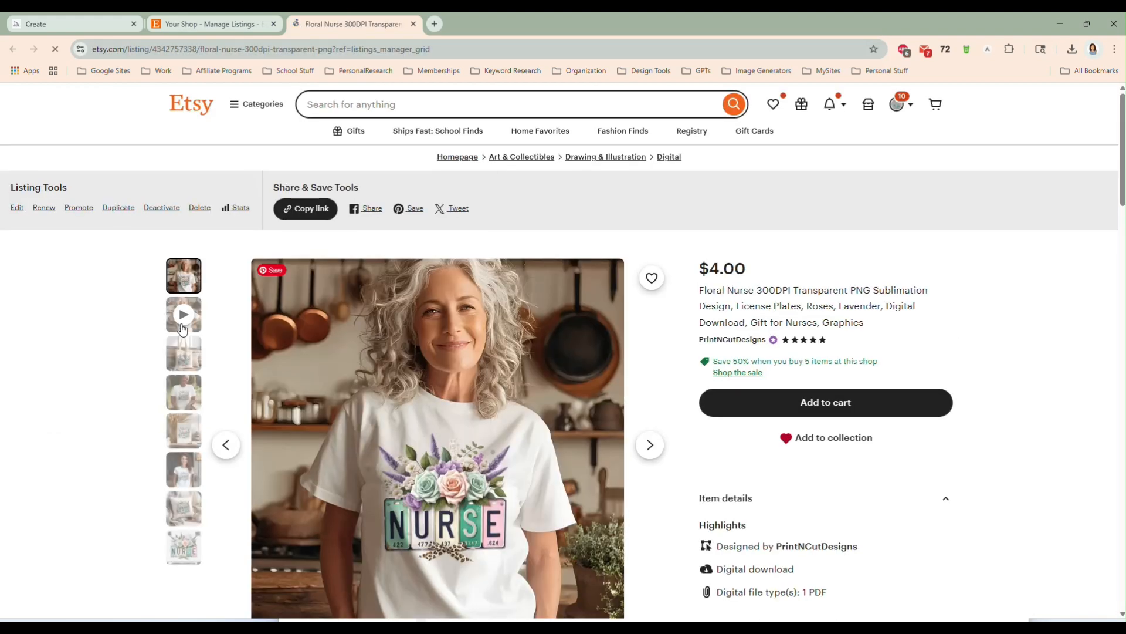
Step: Play the NURSE T-shirt video on the Floral Nurse listing page, then return to the open video in Midjourney
{"action": "left_click", "coordinate": [183, 317]}
{"action": "scroll", "coordinate": [131, 316], "scroll_direction": "down", "scroll_amount": 1}
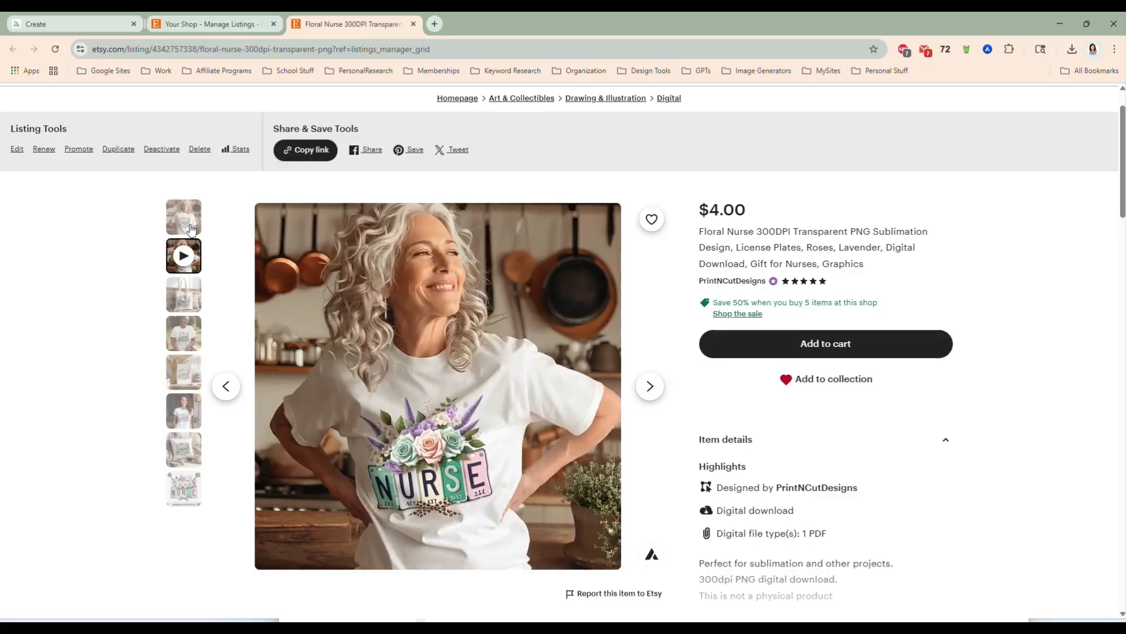
{"action": "scroll", "coordinate": [239, 200], "scroll_direction": "up", "scroll_amount": 2}
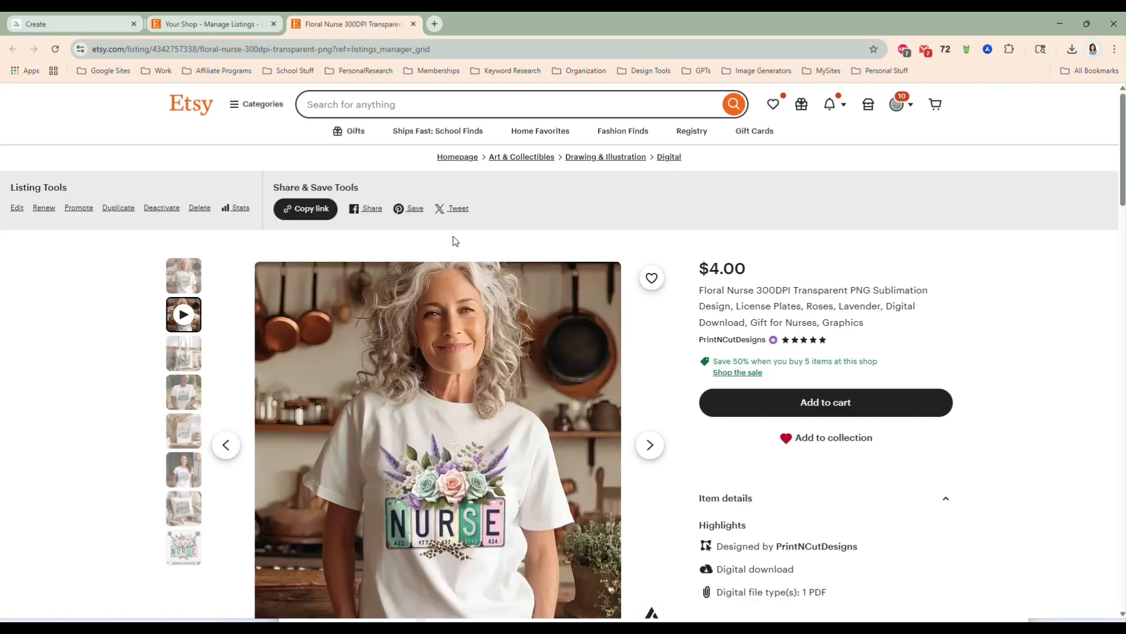
{"action": "left_click", "coordinate": [98, 17]}
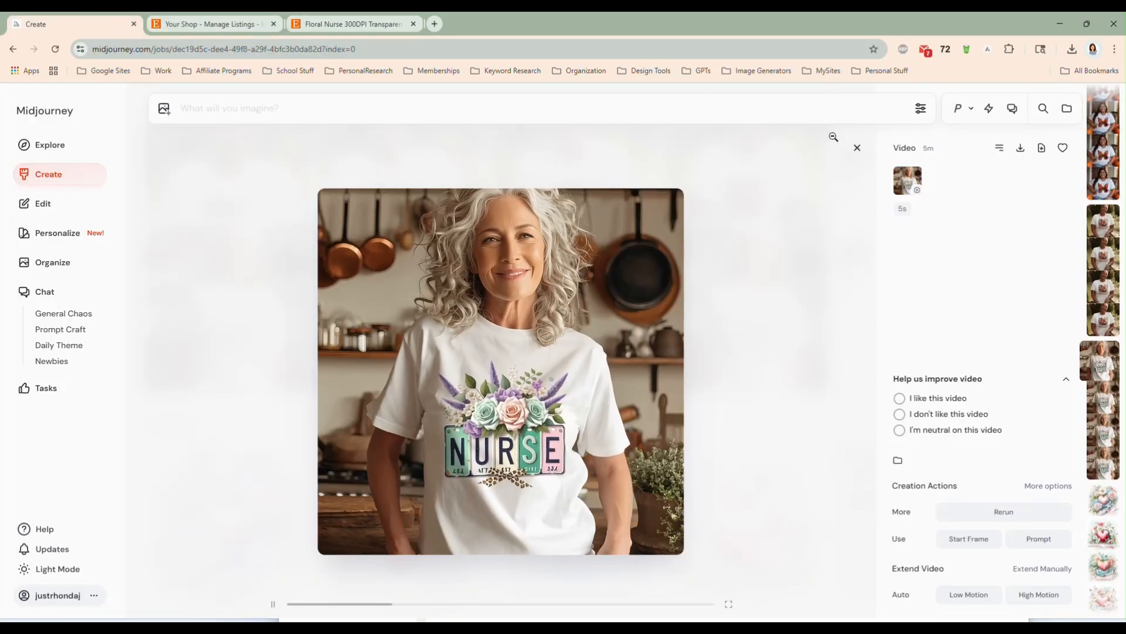